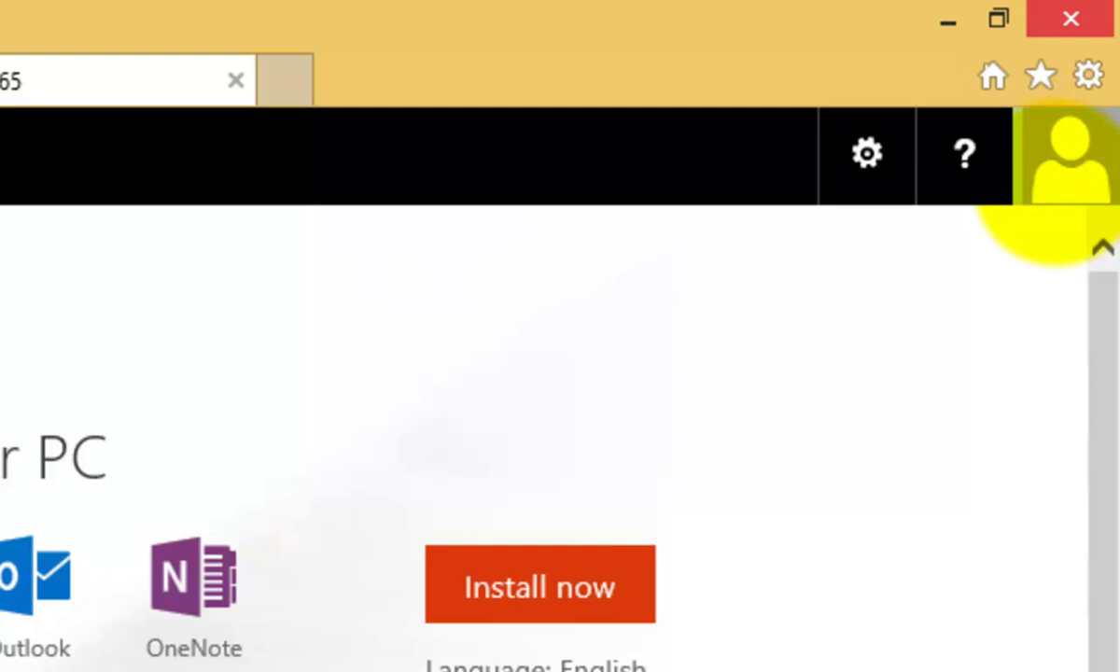
From the account menu, open the profile's Edit Details form at Basic Information
click(1054, 183)
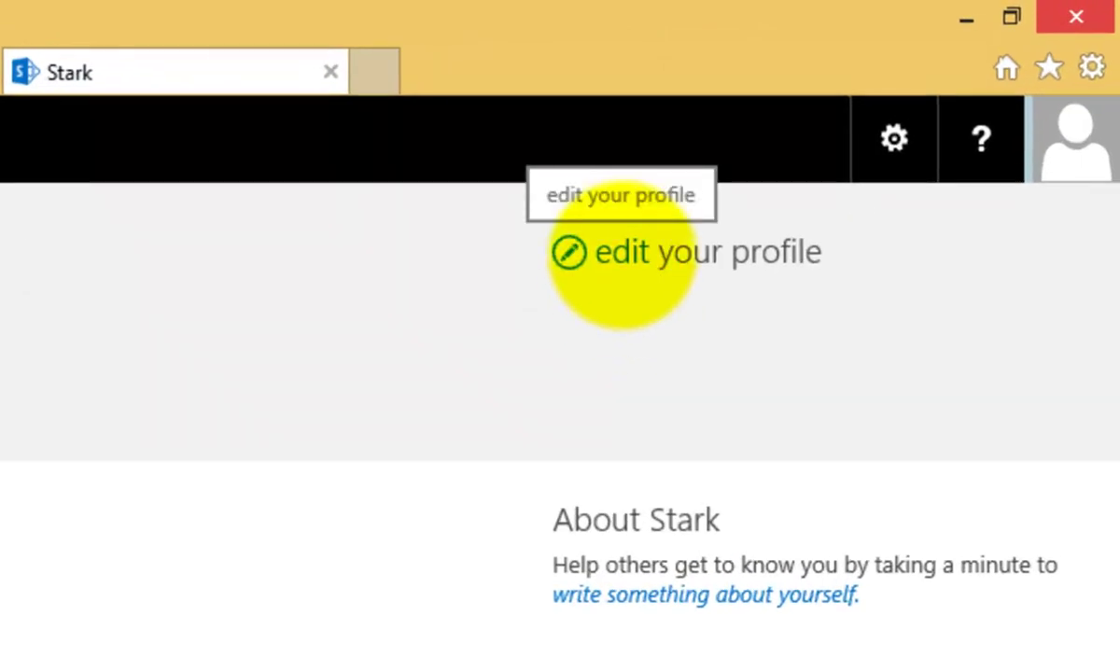
click(620, 252)
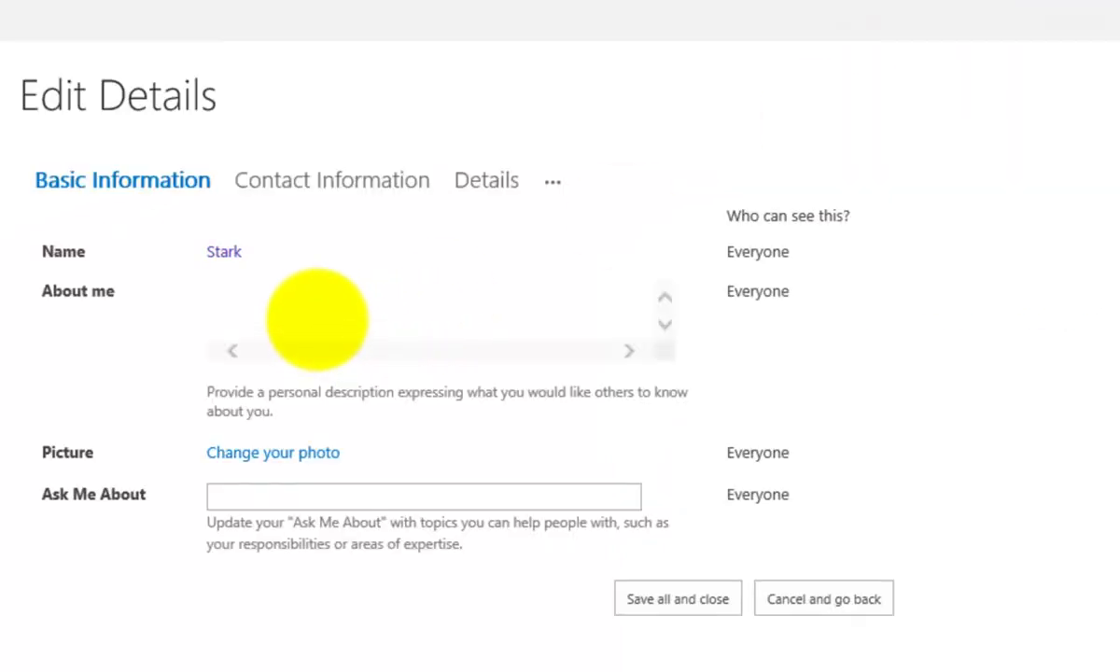
Paste the Iron Man biography into the About me box, allowing clipboard access
click(317, 317)
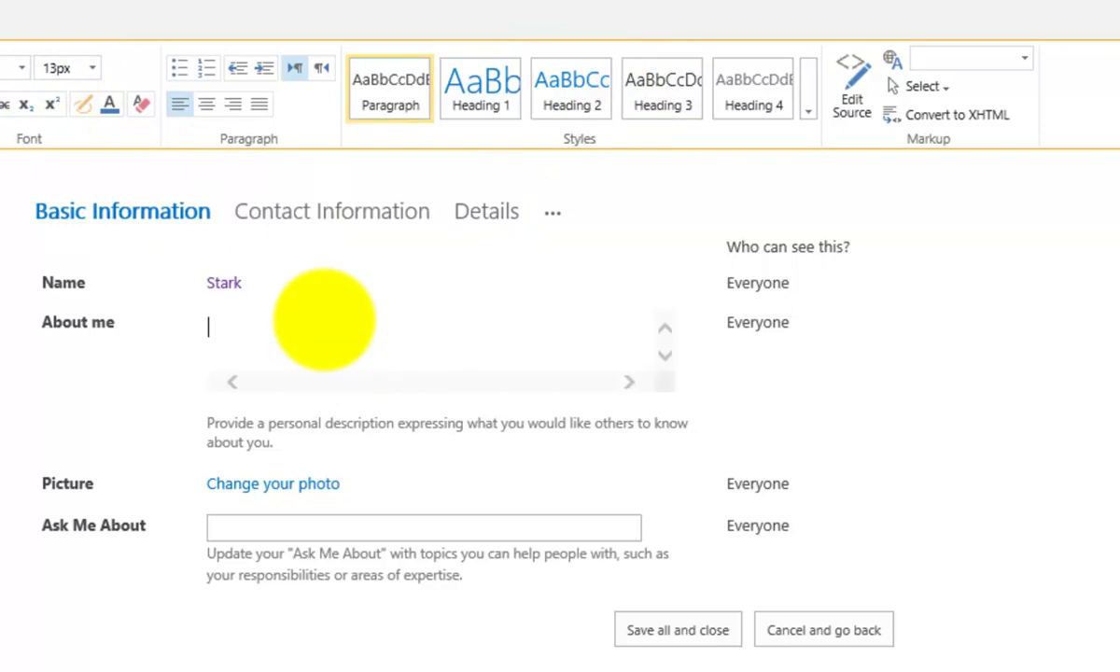
key(ctrl+v)
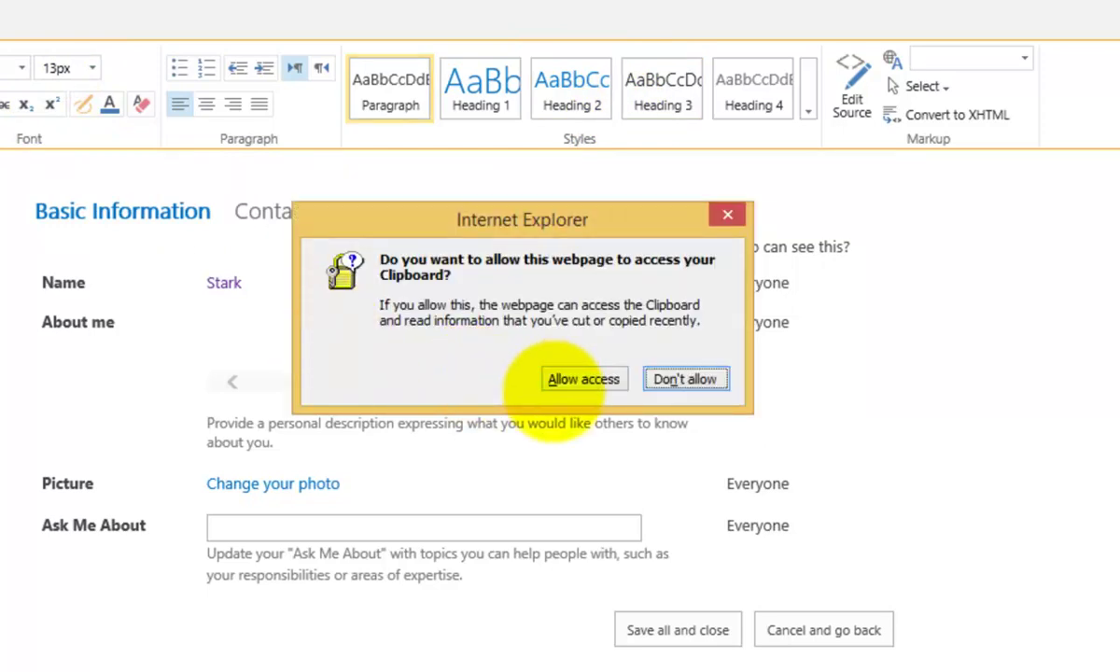
click(558, 377)
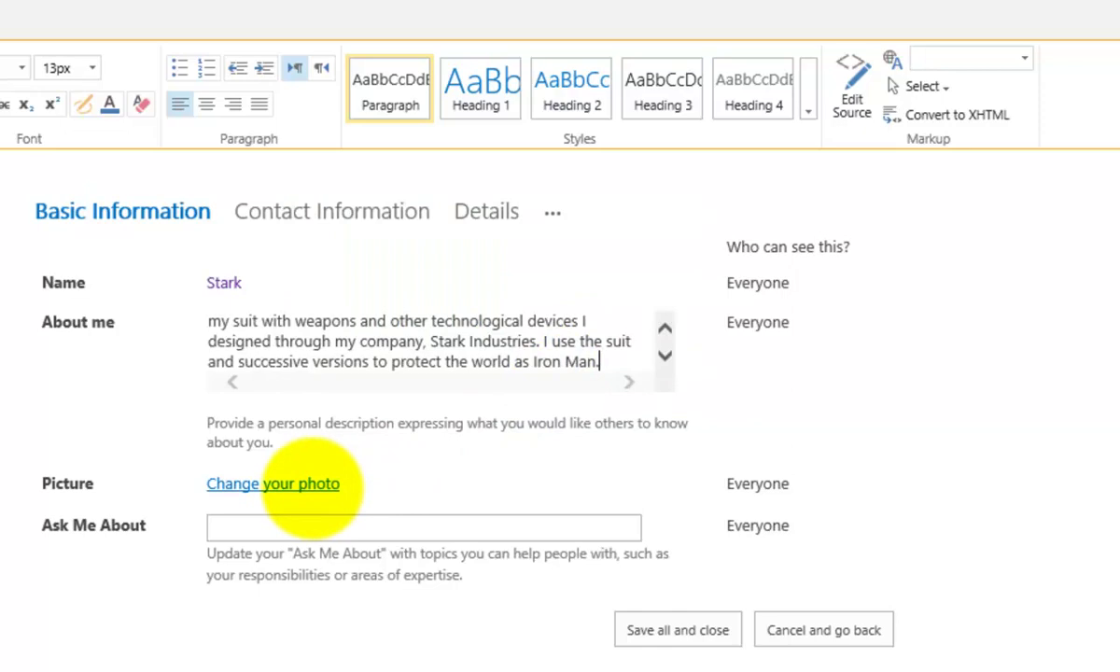
Upload Iron-man-site-tony-stark.jpg as the new profile picture and save it
click(311, 485)
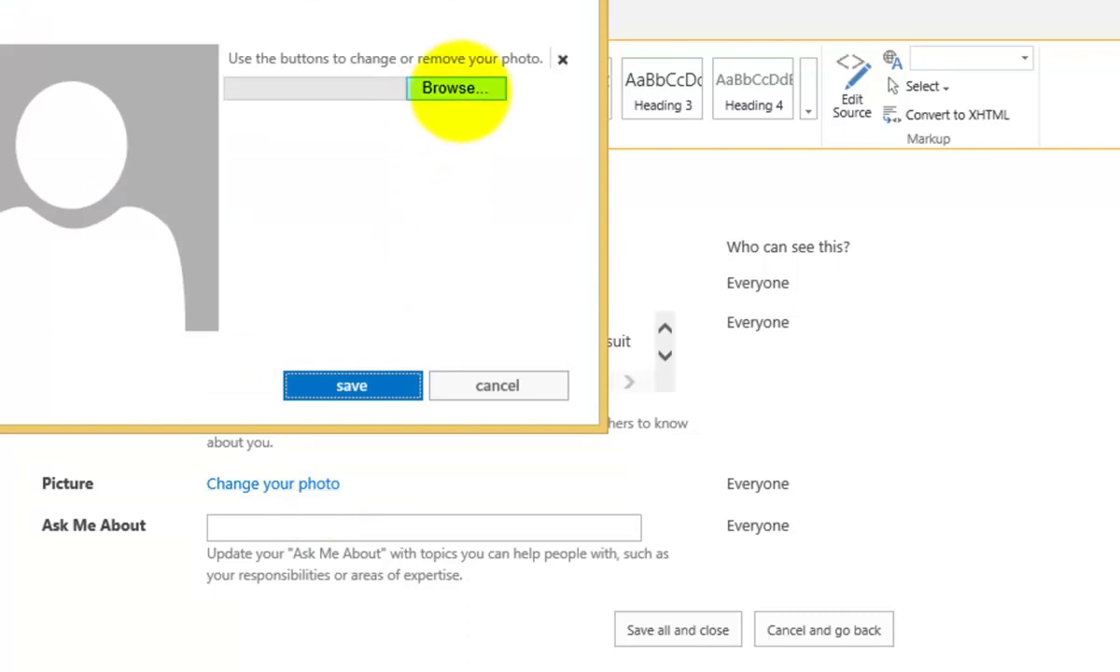
click(456, 88)
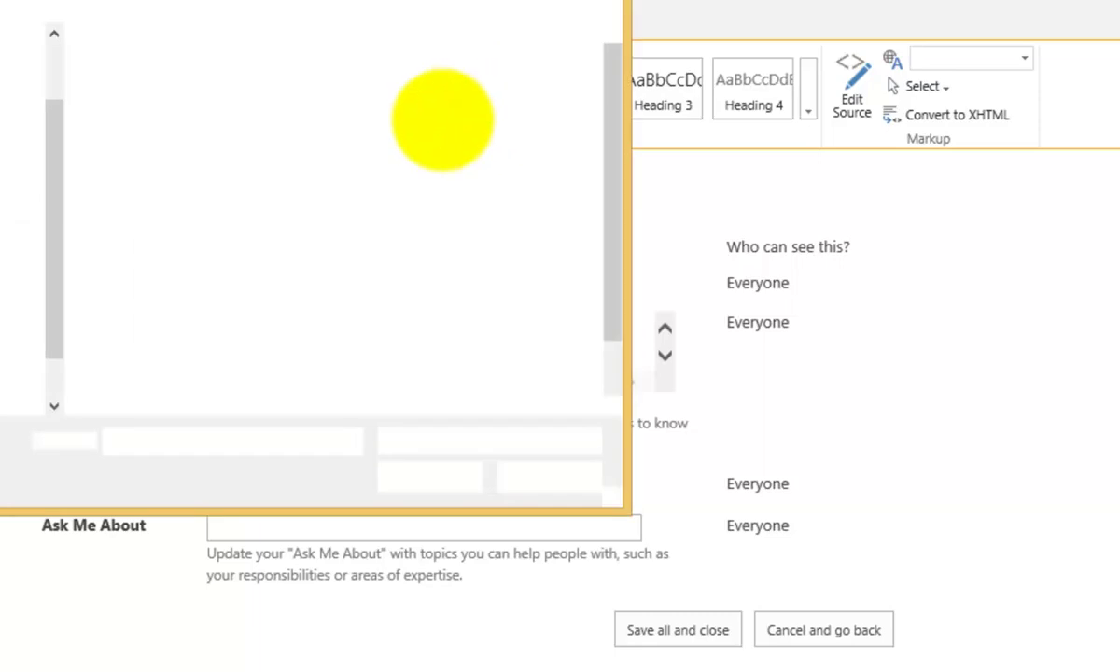
click(478, 103)
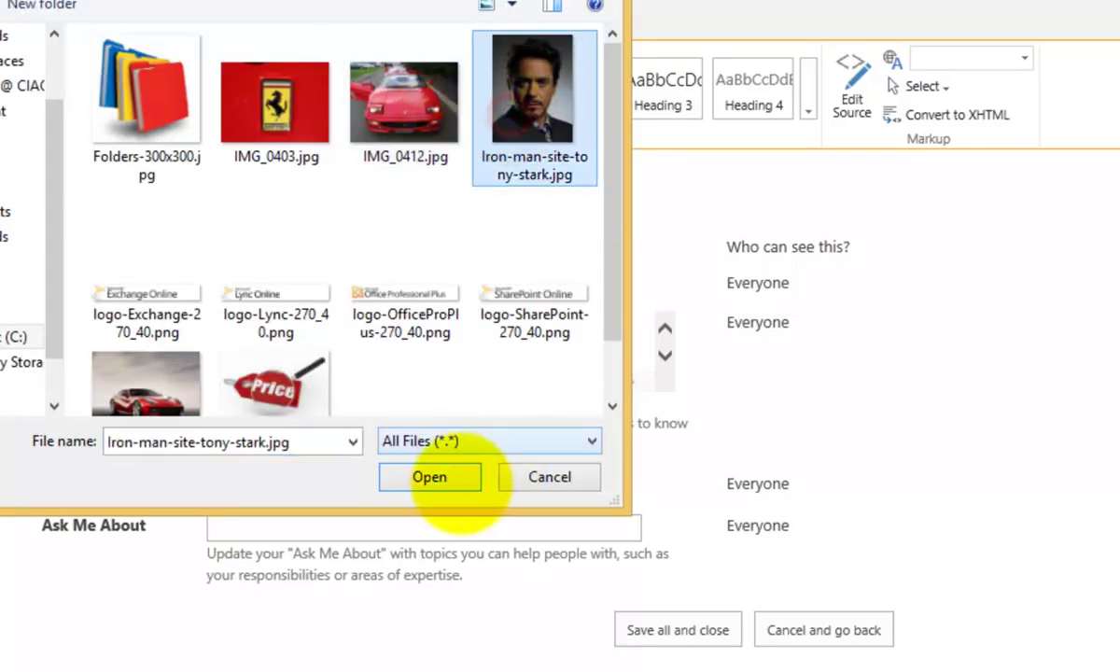
click(457, 480)
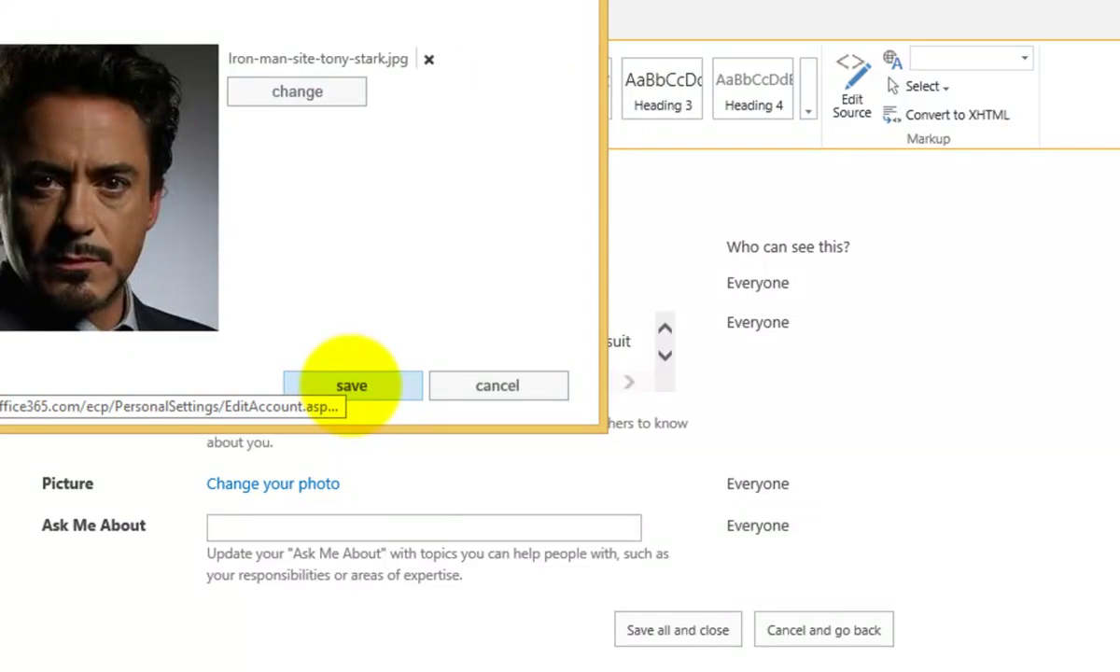
click(350, 384)
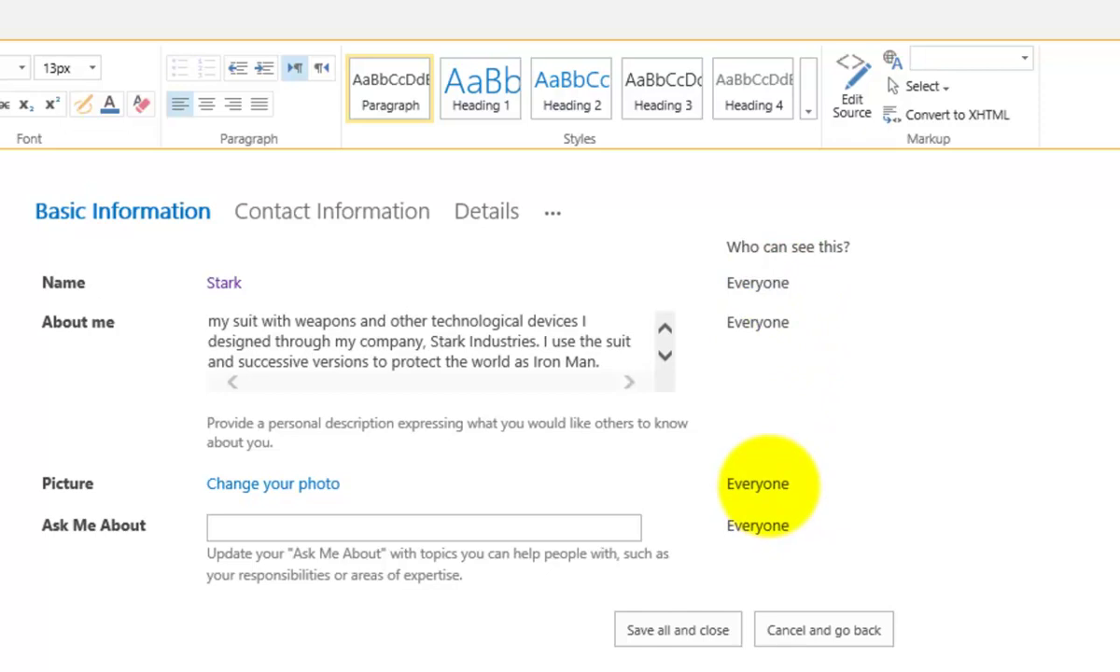
Add 'Ironman' as an Ask Me About keyword
click(512, 527)
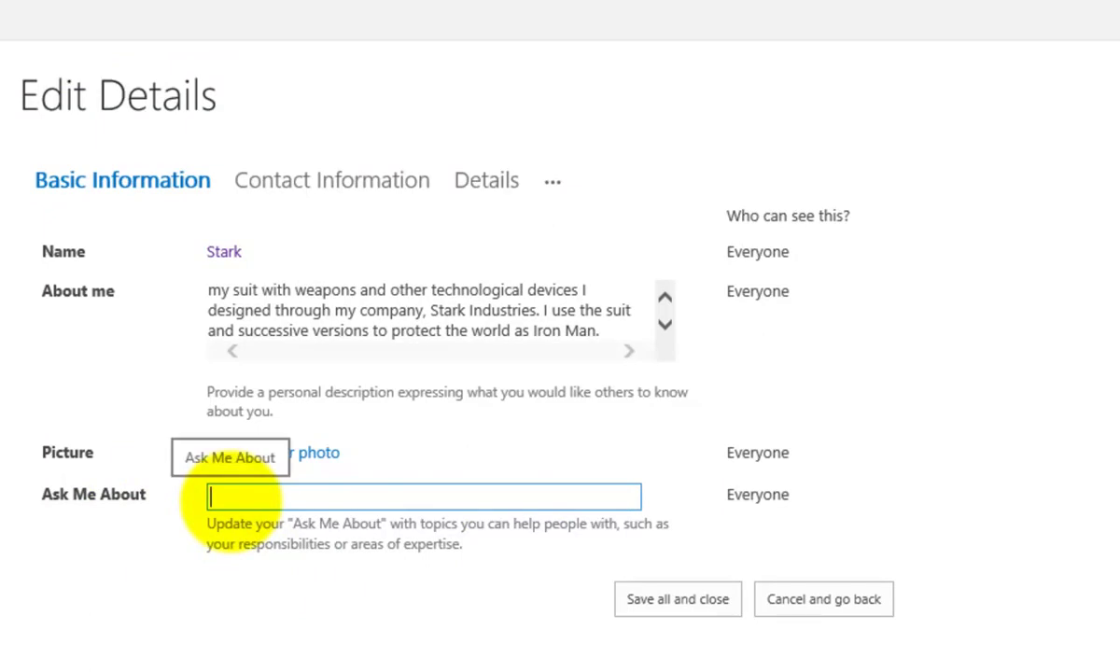
text(onman)
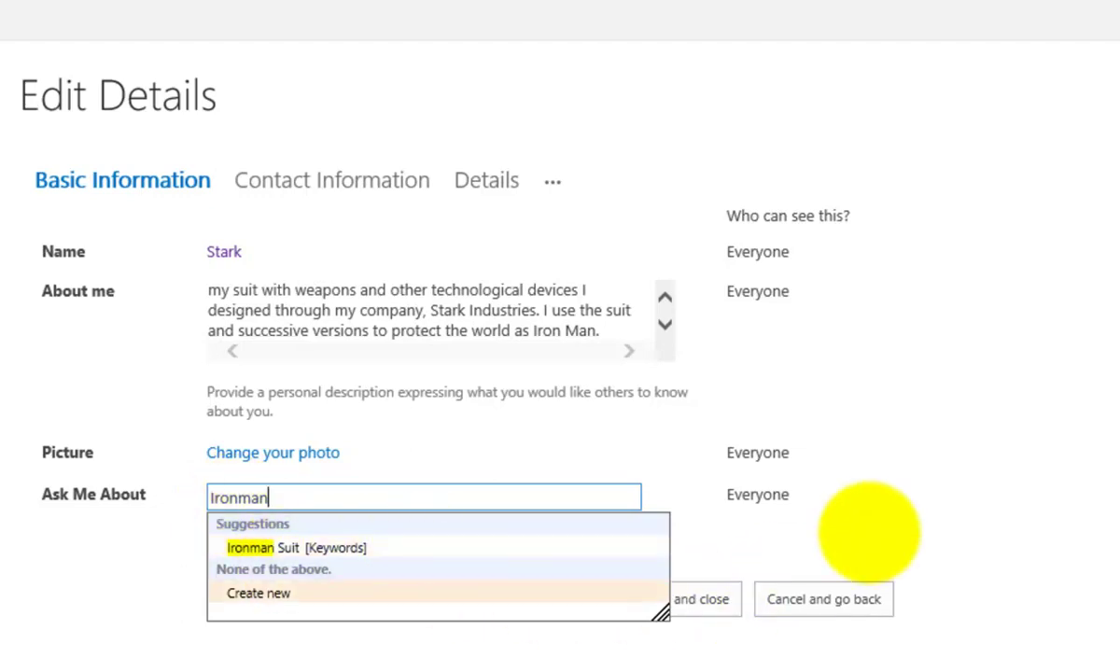
click(867, 531)
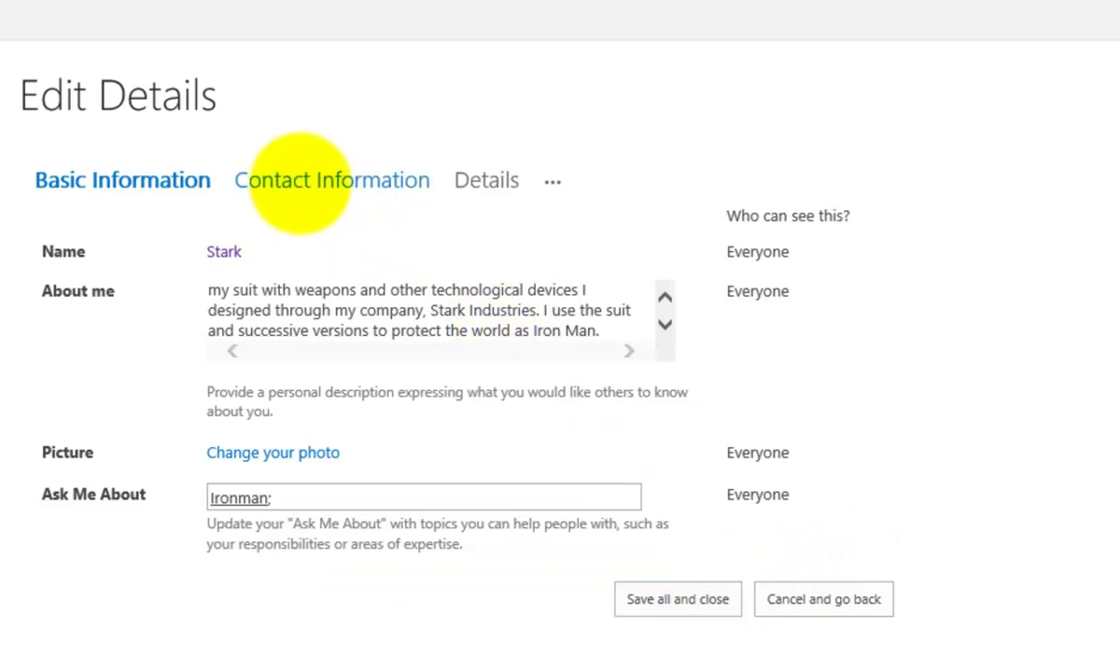
click(298, 183)
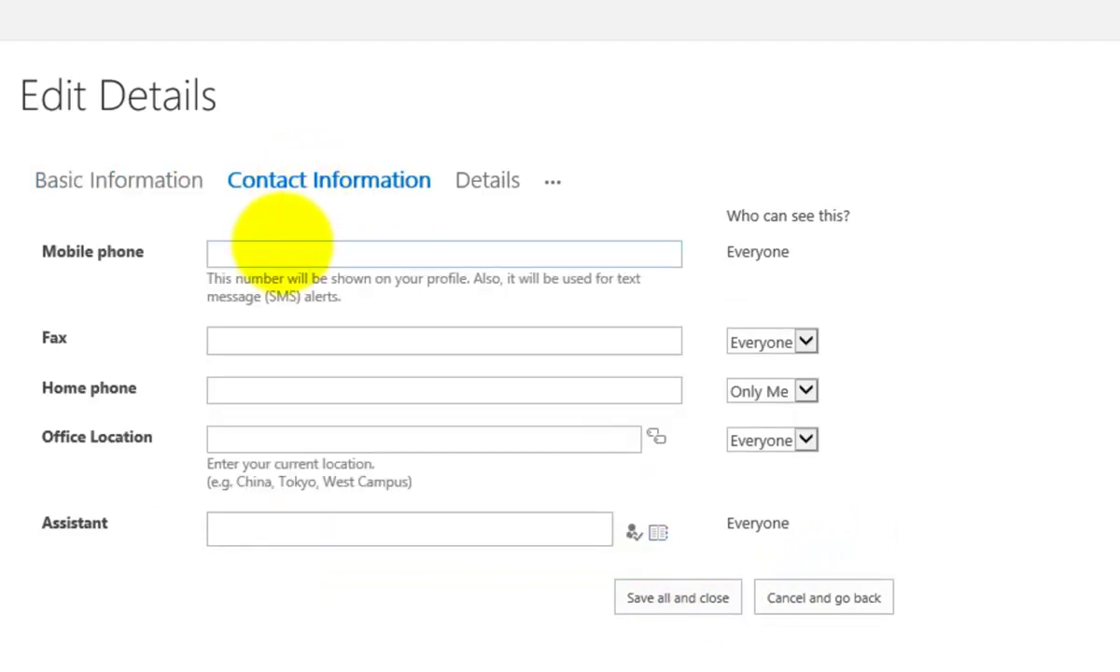
click(282, 247)
text(889289289)
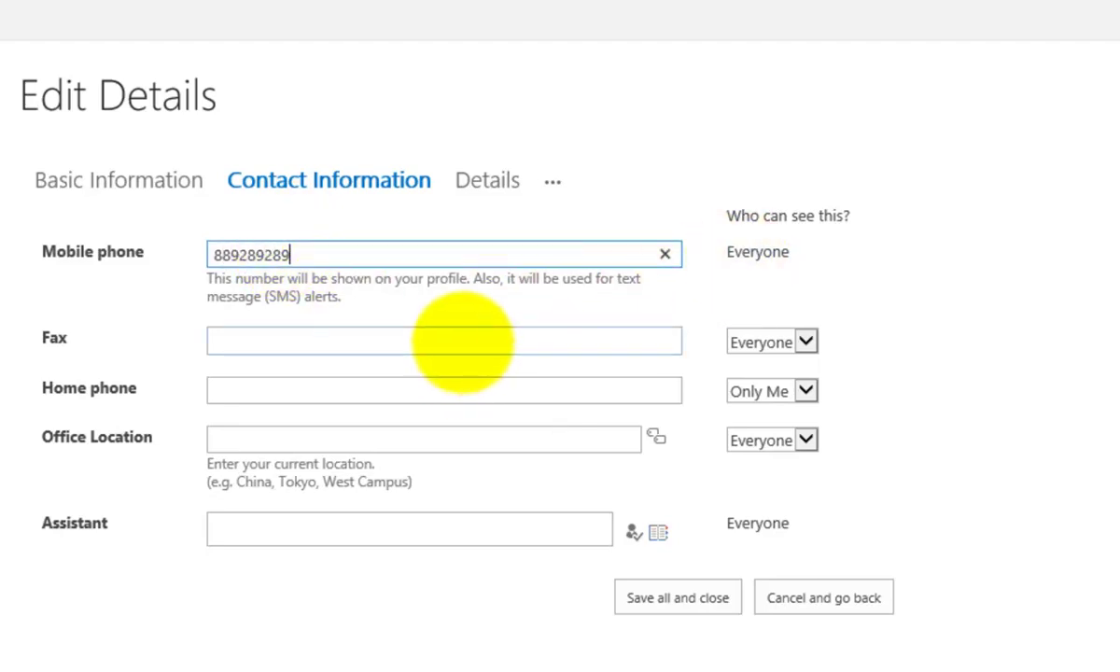
click(462, 341)
text(891289289)
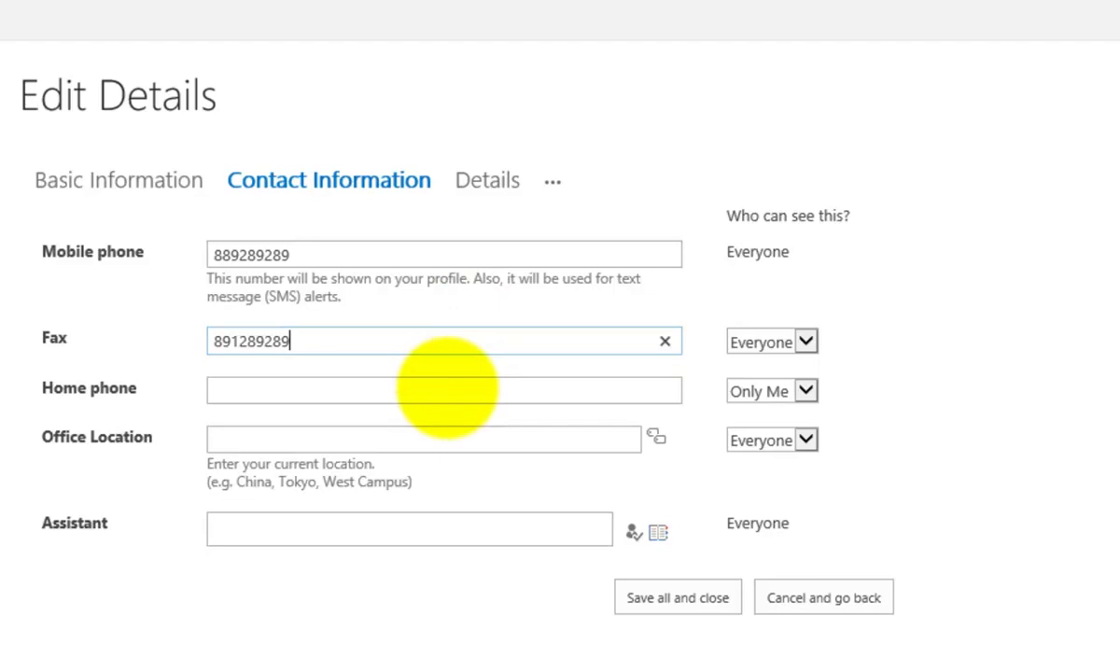
click(442, 391)
text(9090290)
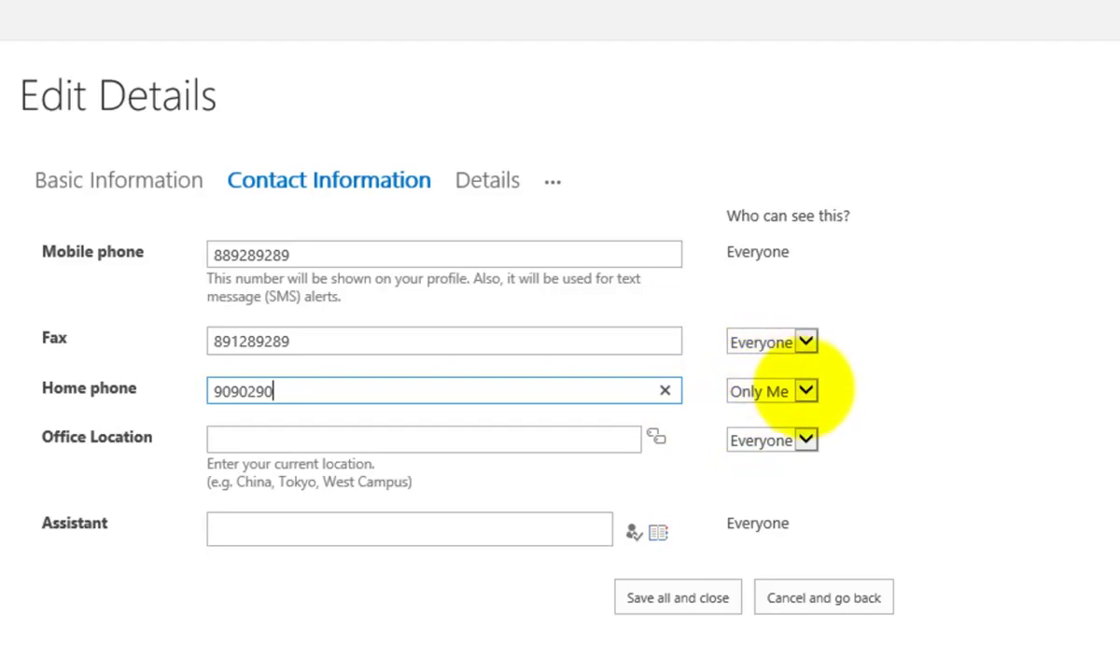
Make the home phone visible to Only Me and set Office Location to USA
click(806, 391)
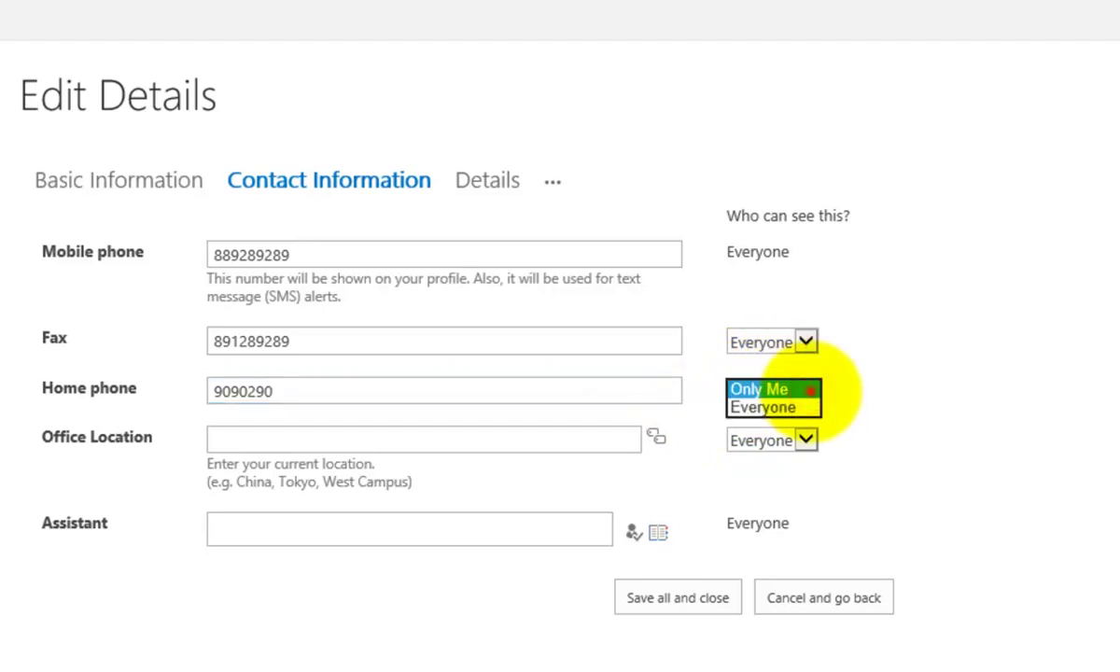
click(808, 390)
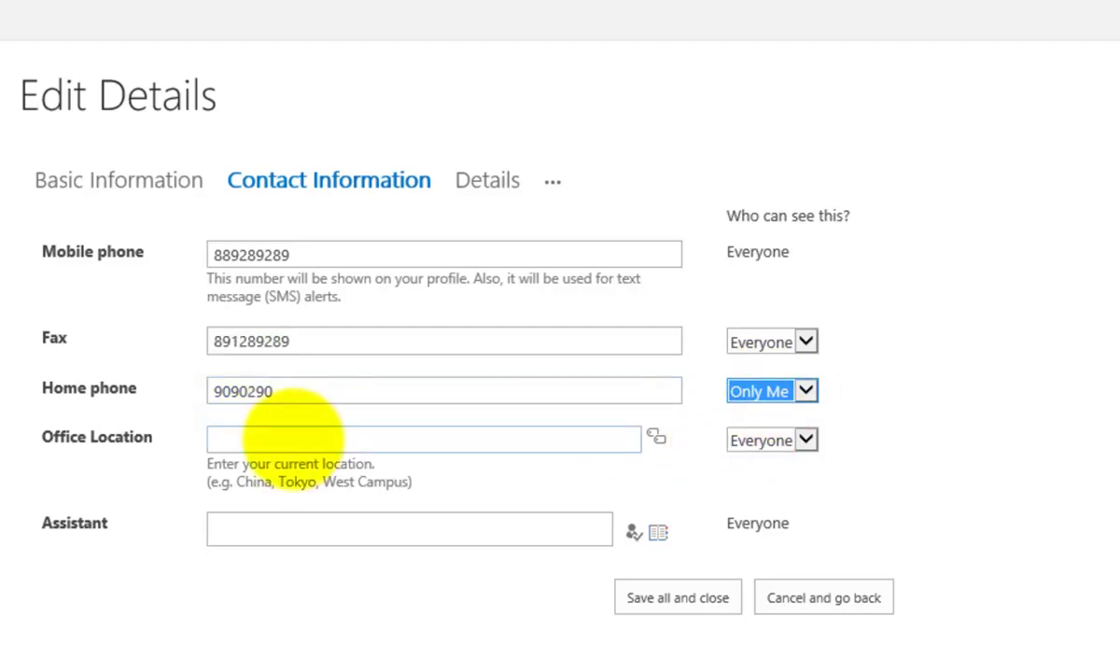
click(292, 437)
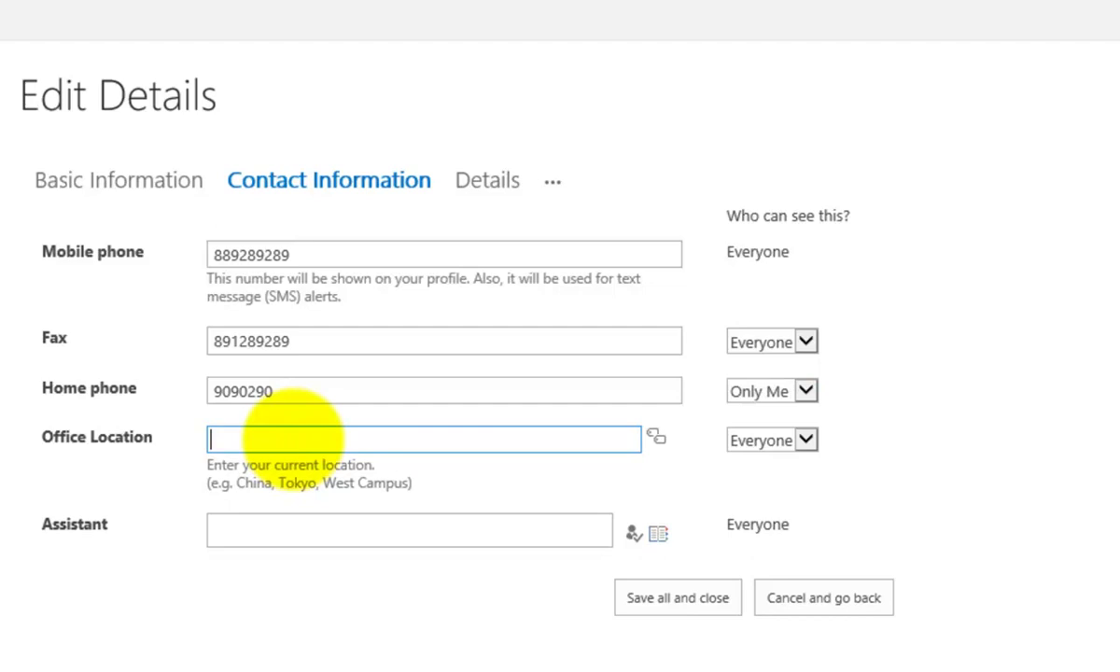
text(USA)
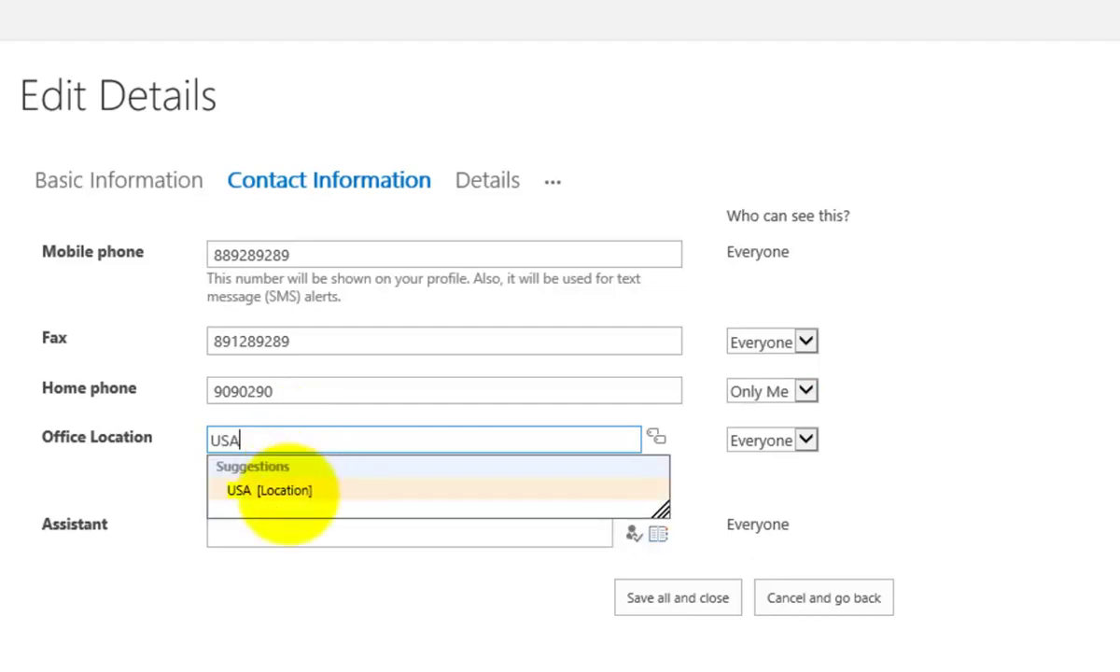
click(287, 494)
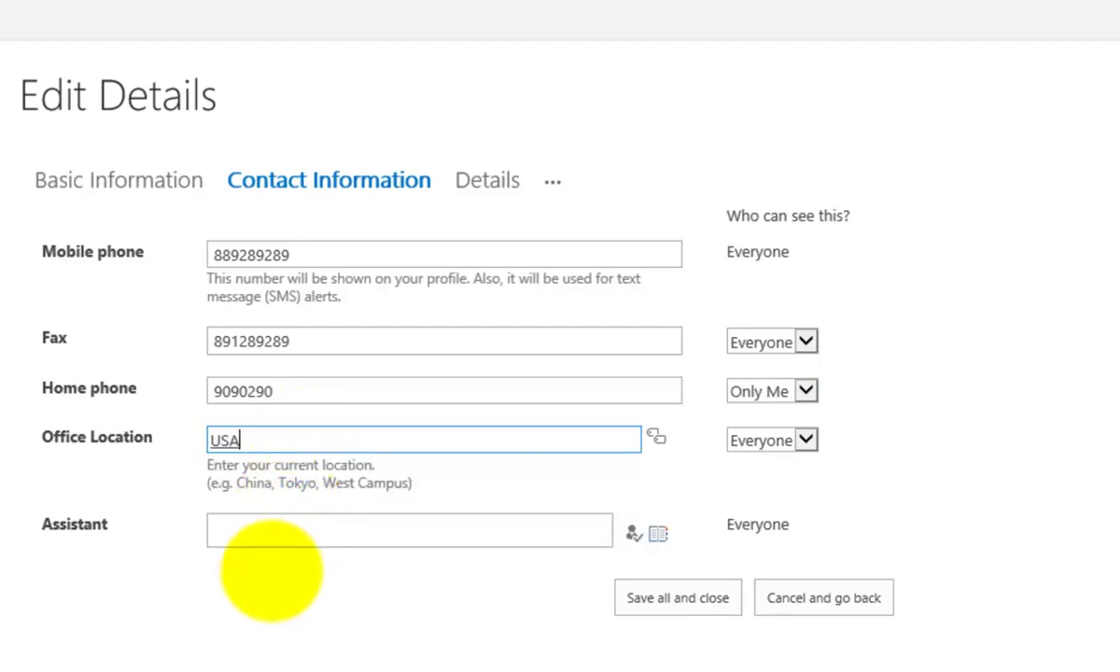
click(277, 530)
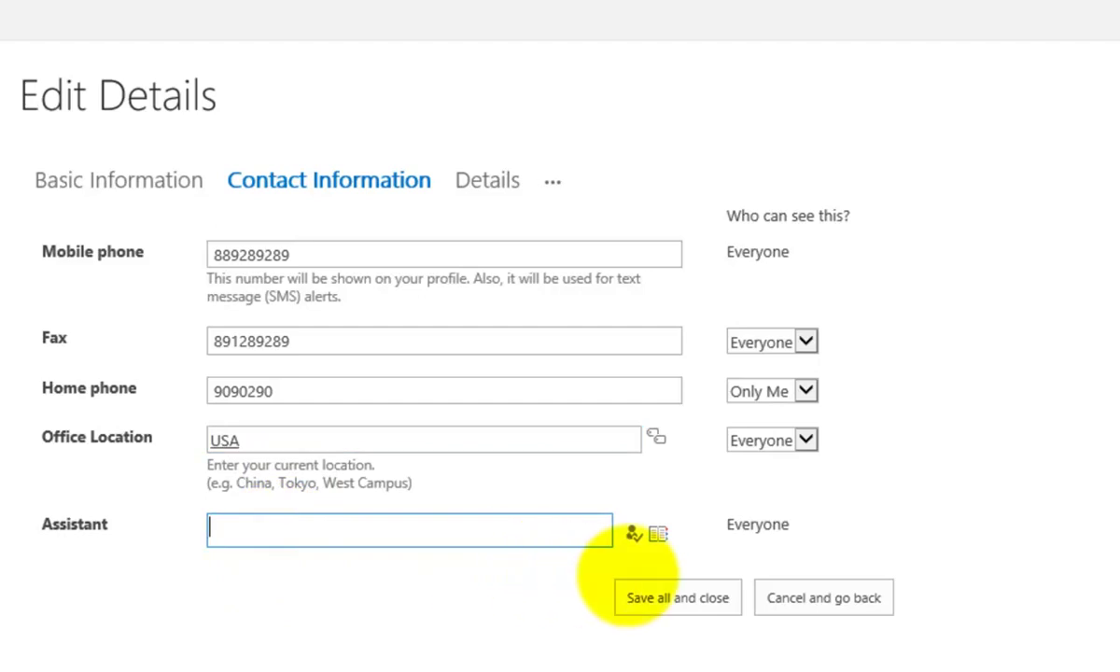
Search the Tenant directory for a colleague and set them as the Assistant
click(658, 533)
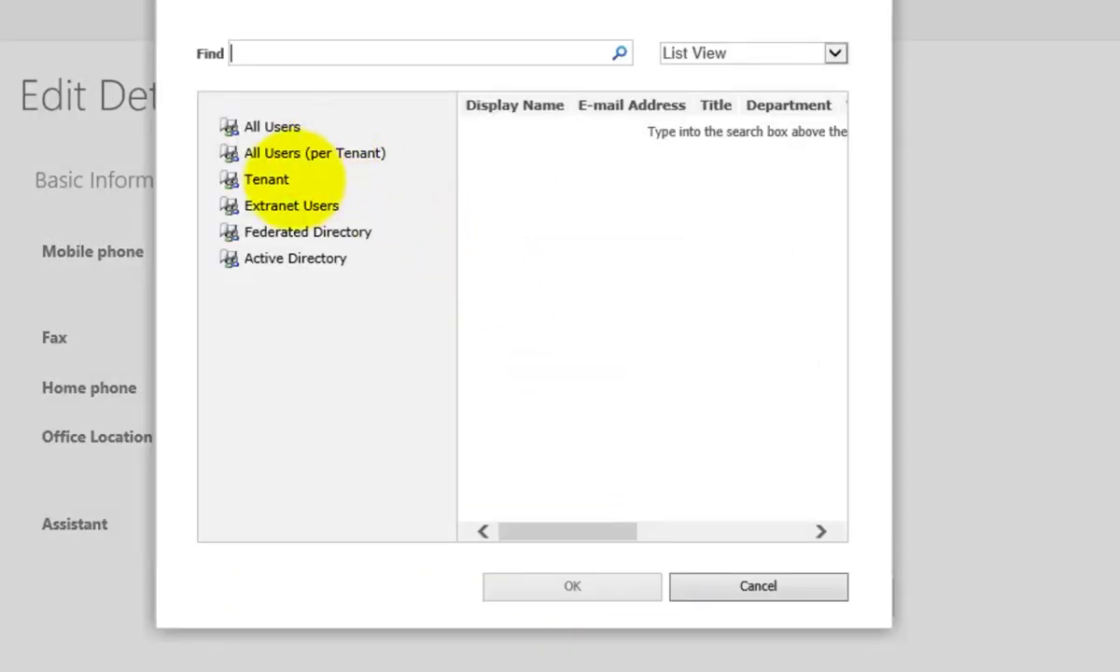
click(290, 179)
click(281, 180)
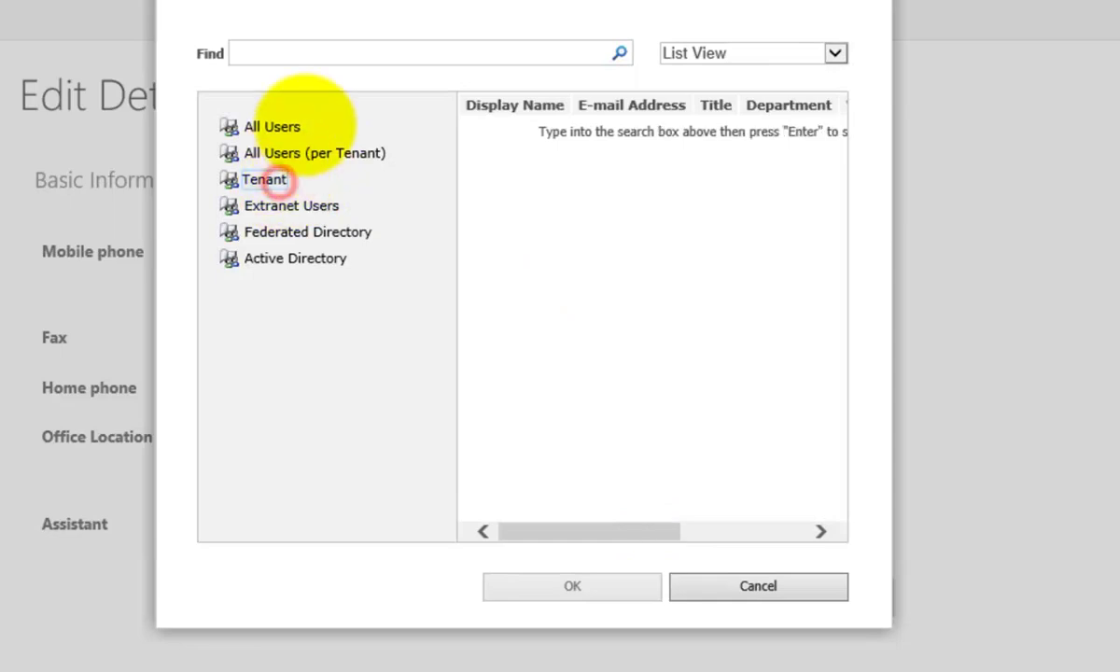
click(307, 51)
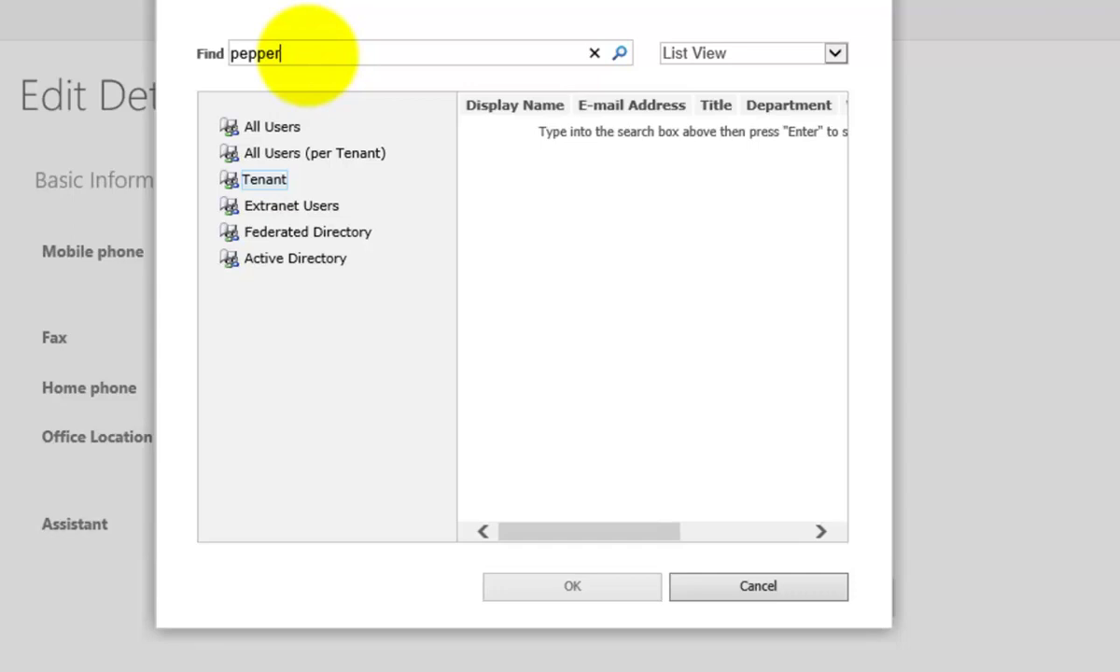
key(Return)
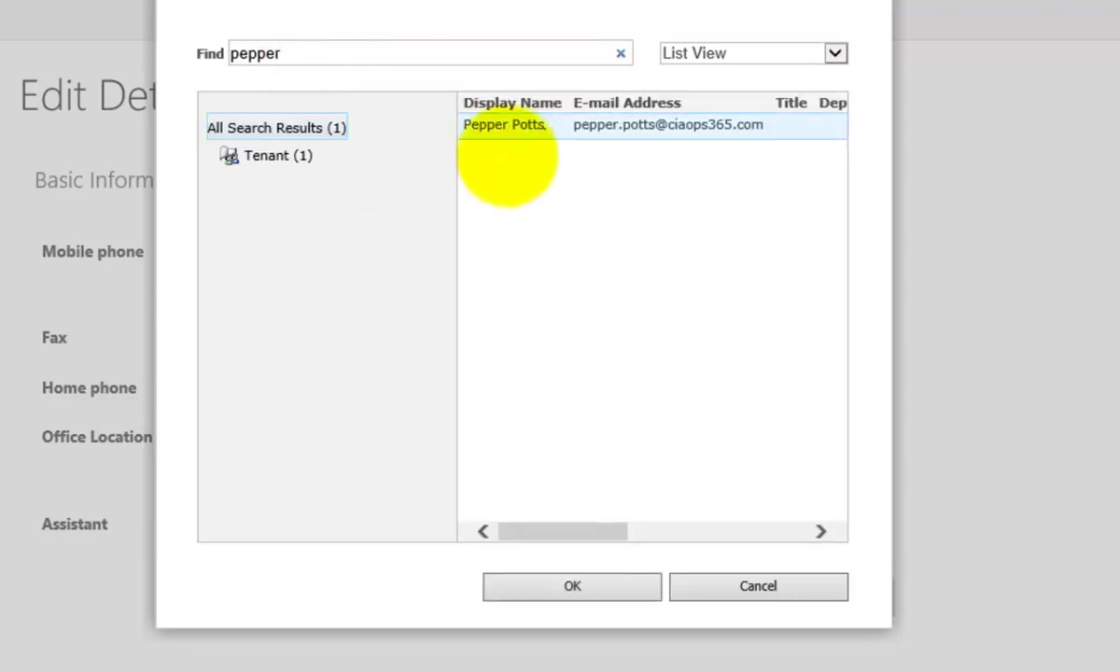
click(545, 582)
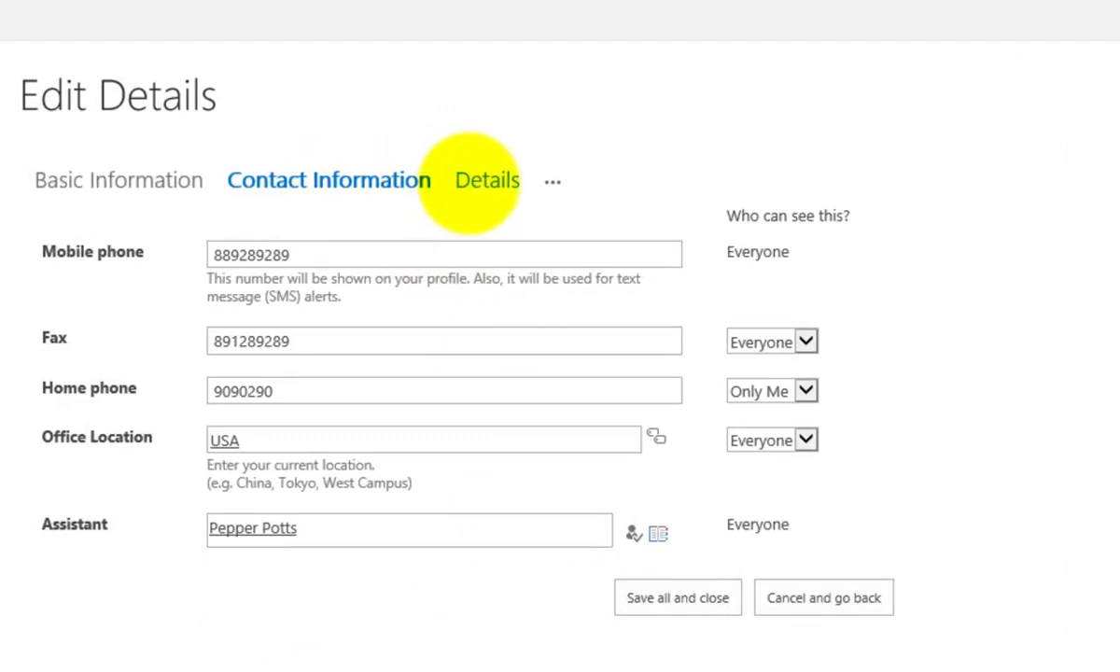
In Details, add Ironman Suit and Car detailing as Past projects
click(463, 182)
click(410, 244)
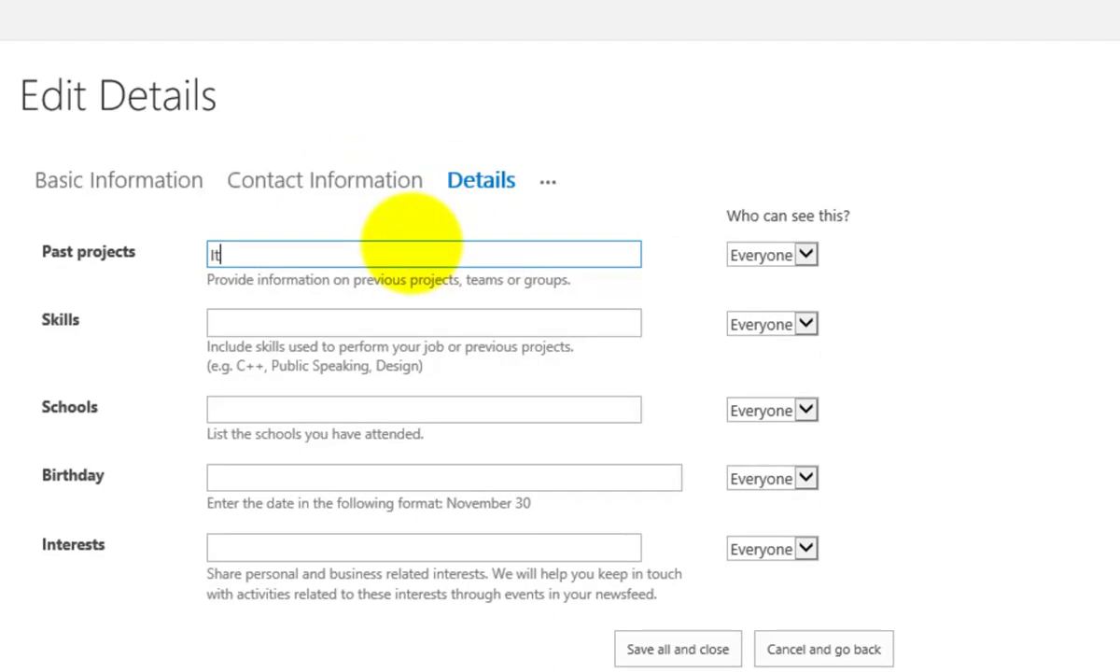
text(Iron)
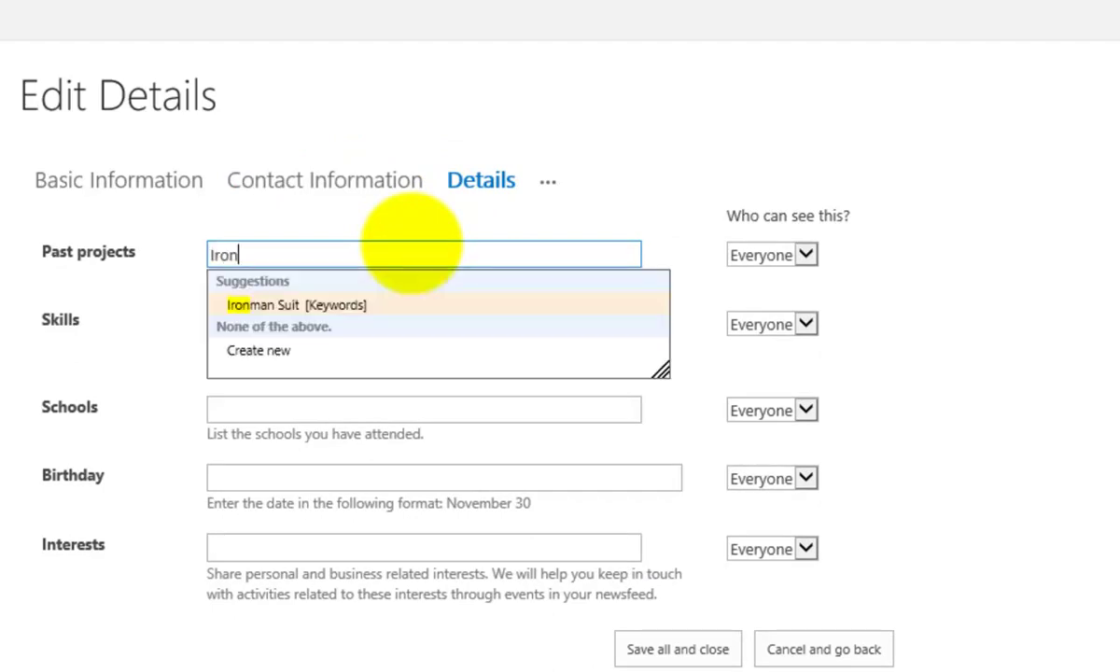
text(man Suit)
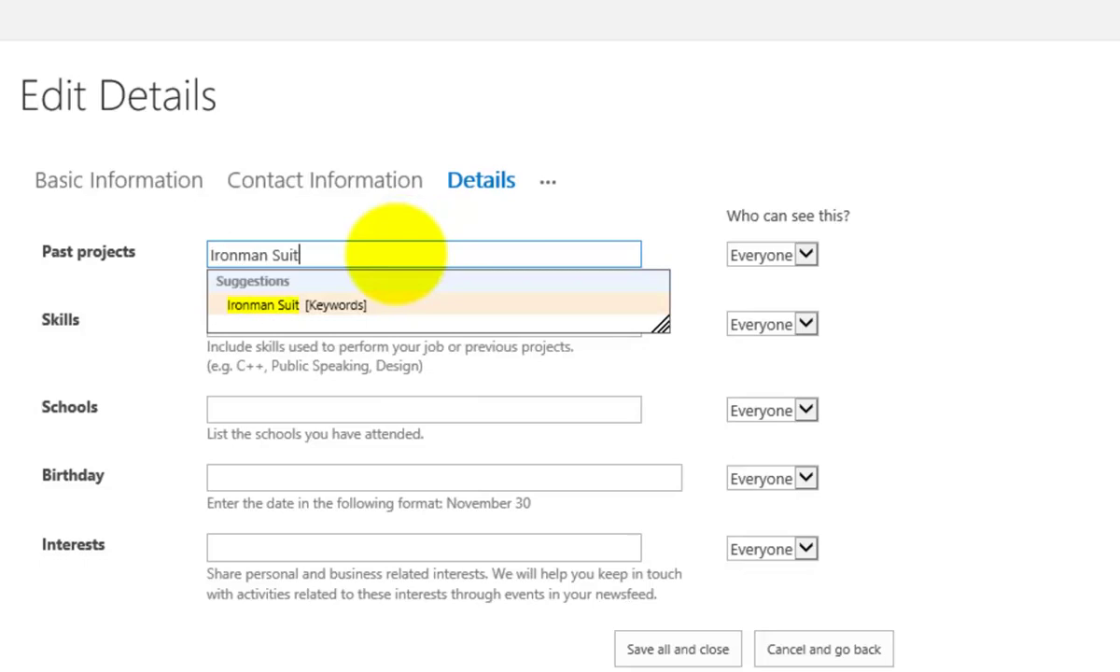
click(362, 309)
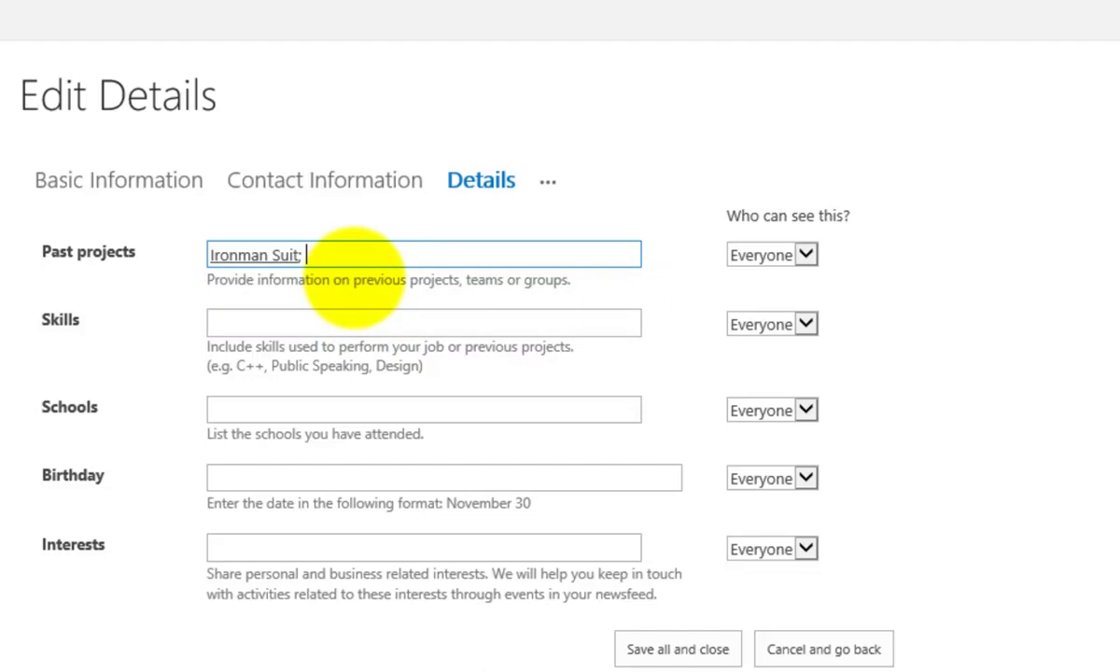
text(Car detailing)
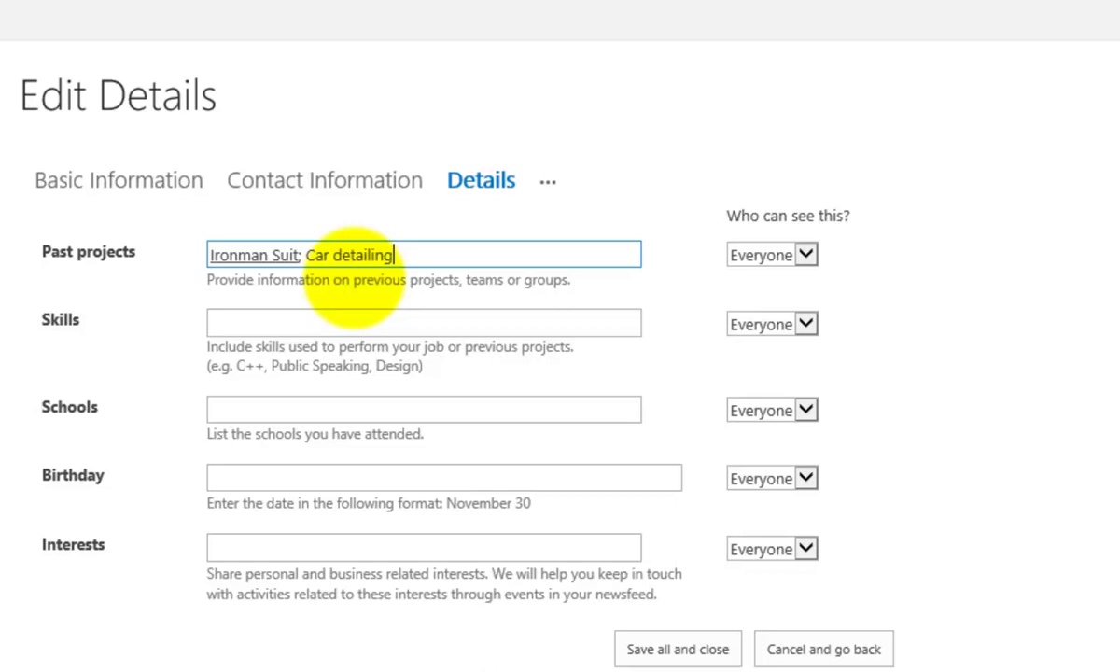
Add Mechanical Engineering and Coding as Skills
click(345, 322)
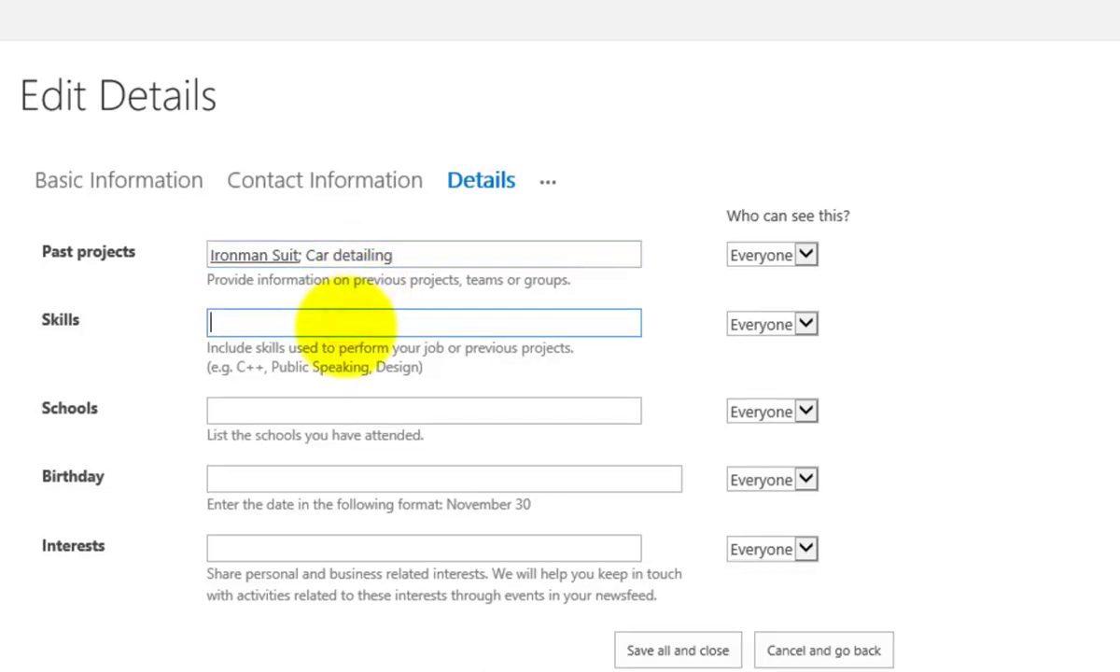
text(Mech)
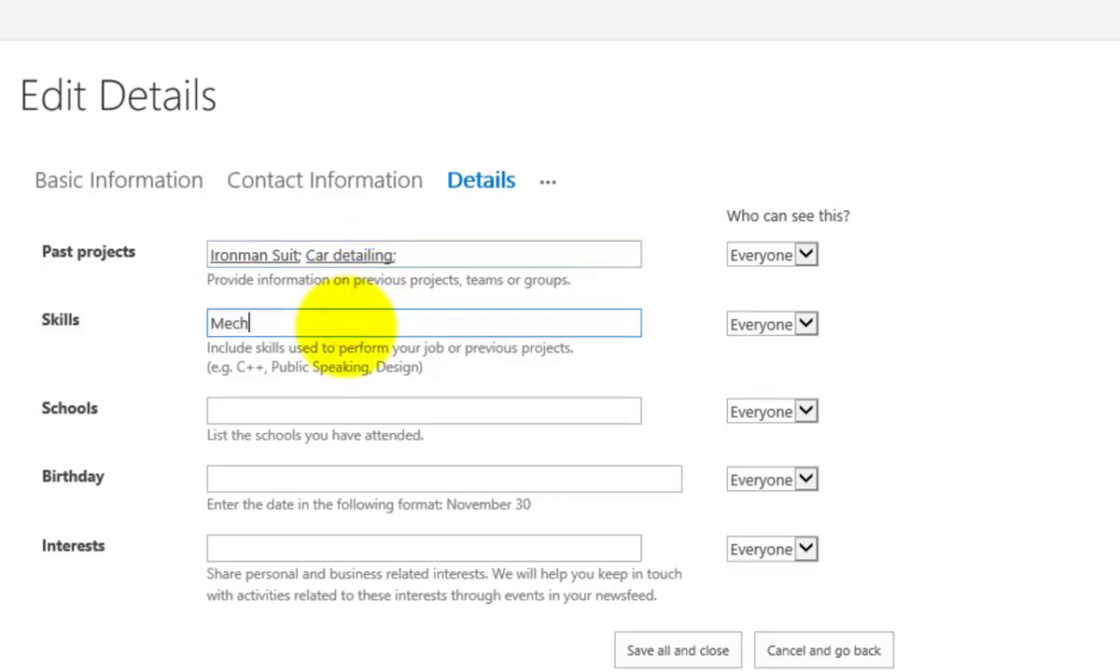
text(an)
click(313, 372)
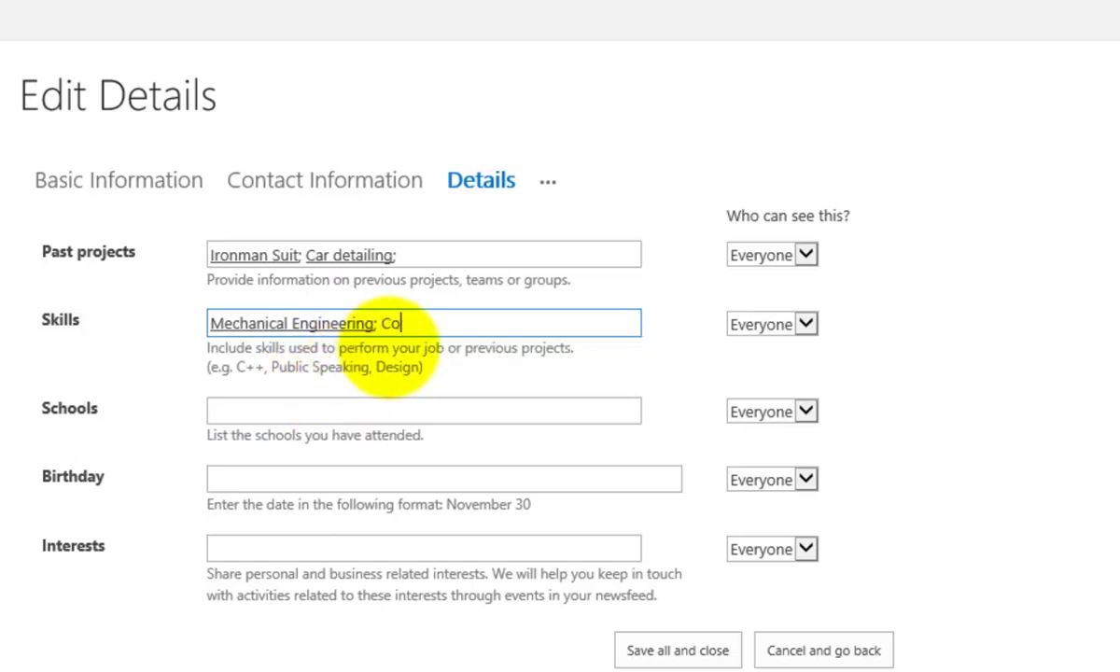
text(ding)
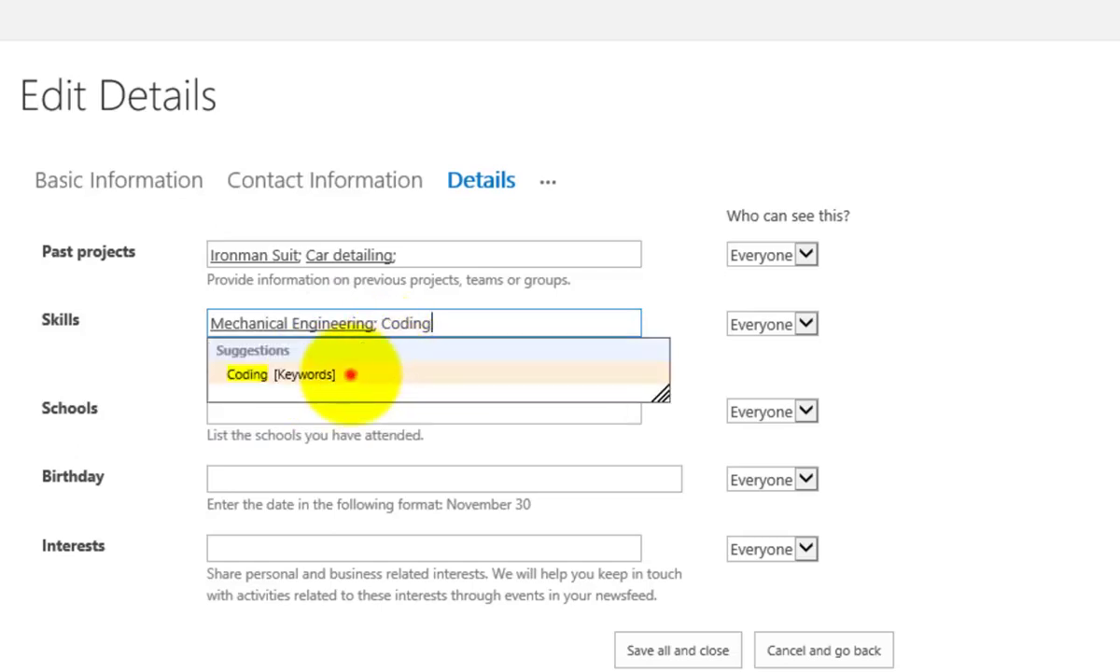
click(350, 375)
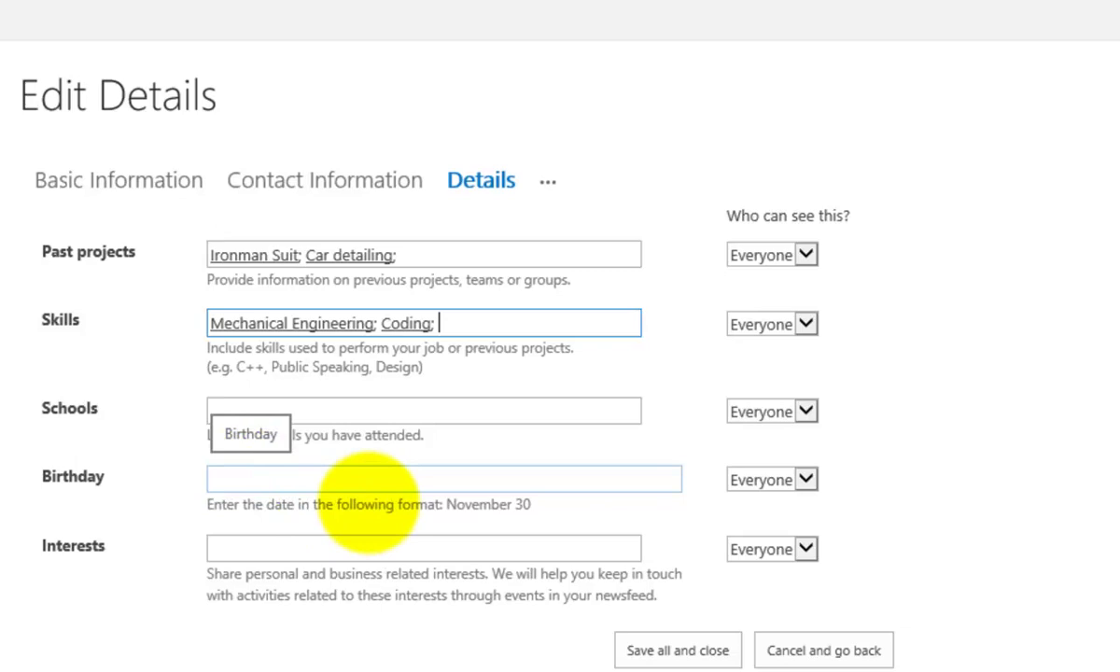
Enter 1/1/1996 as the Birthday and choose Fast cars under Interests
click(374, 405)
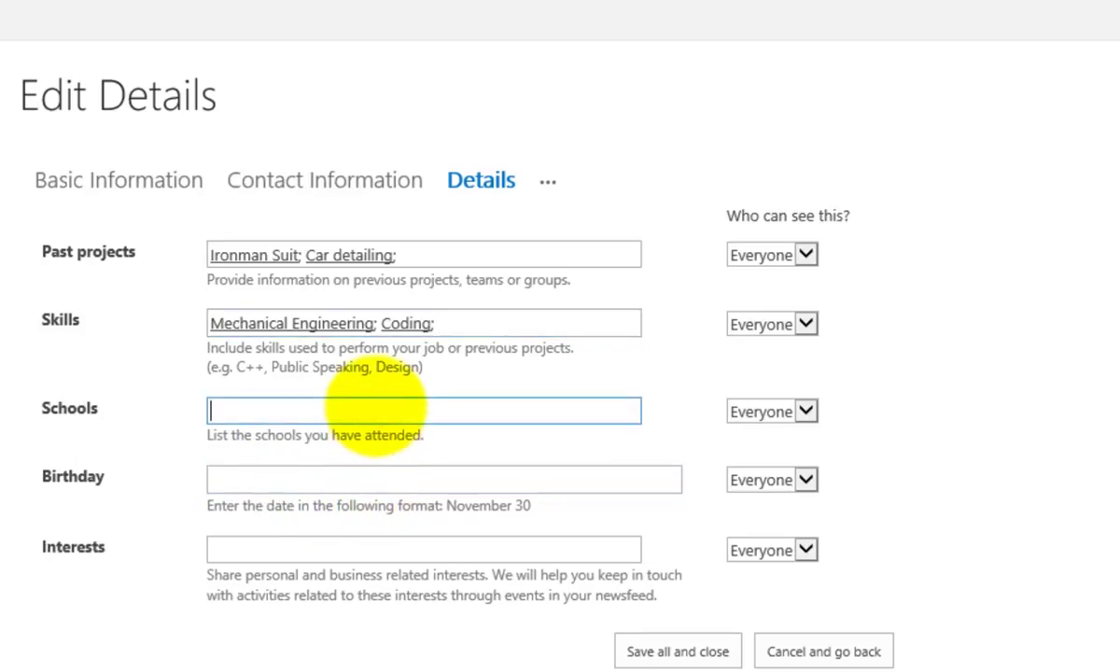
click(324, 478)
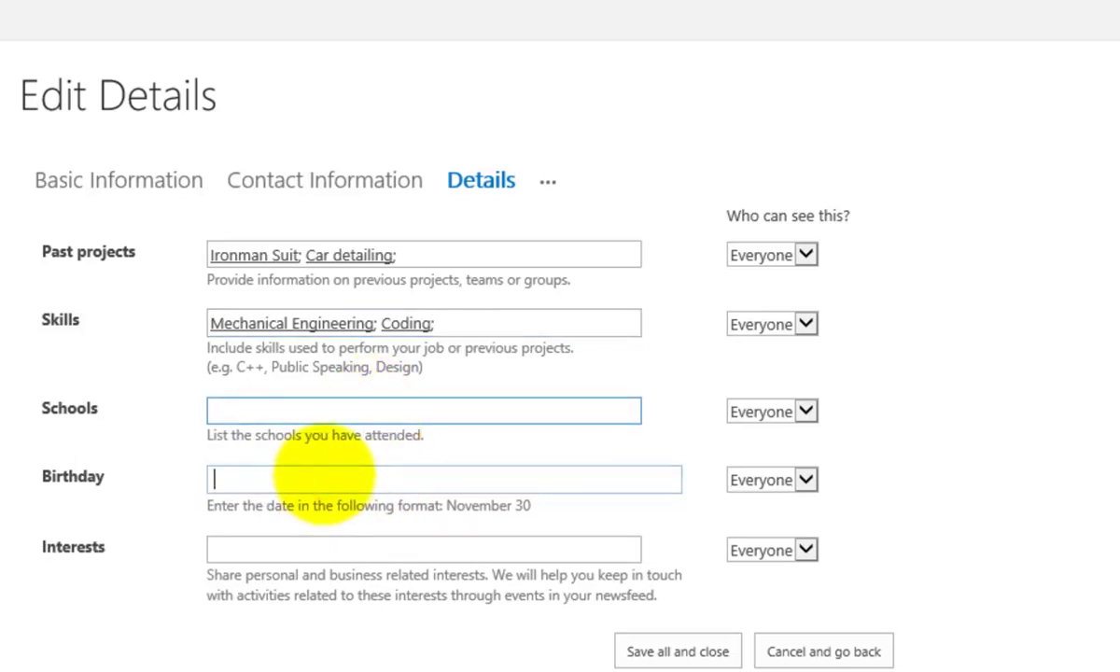
text(1/1/)
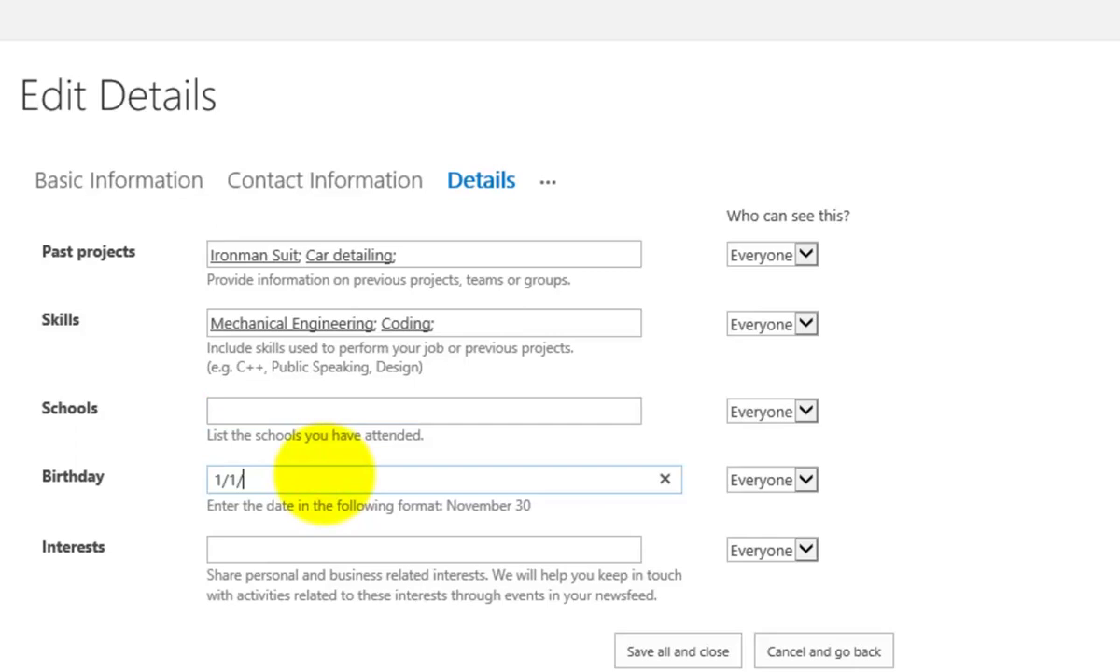
text(1996)
click(325, 545)
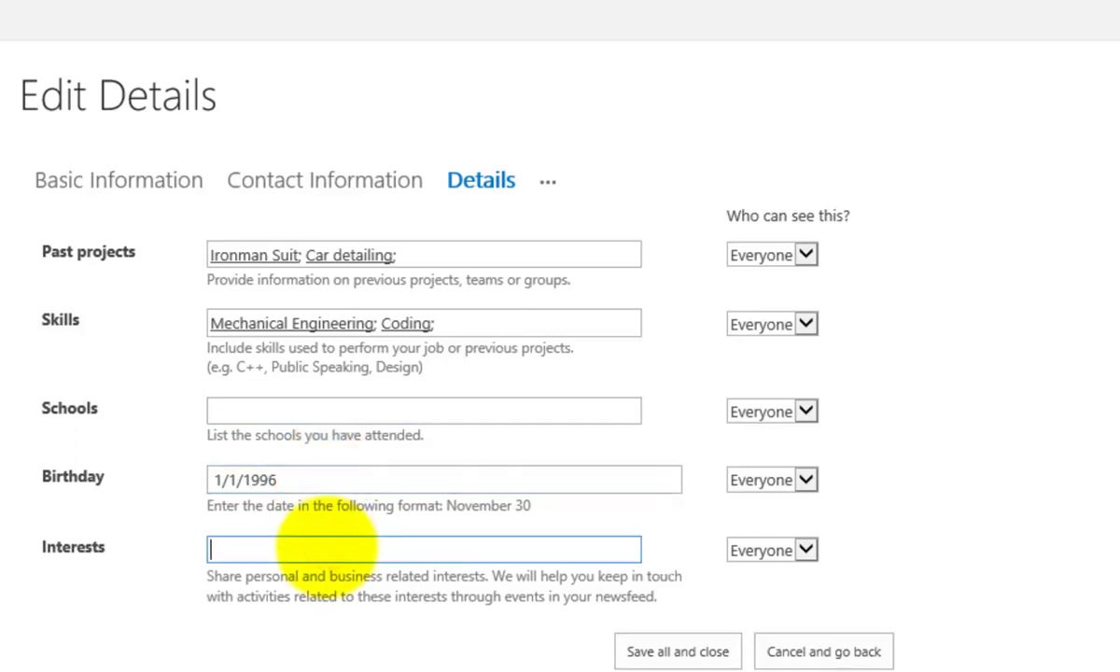
text(Fast)
click(313, 600)
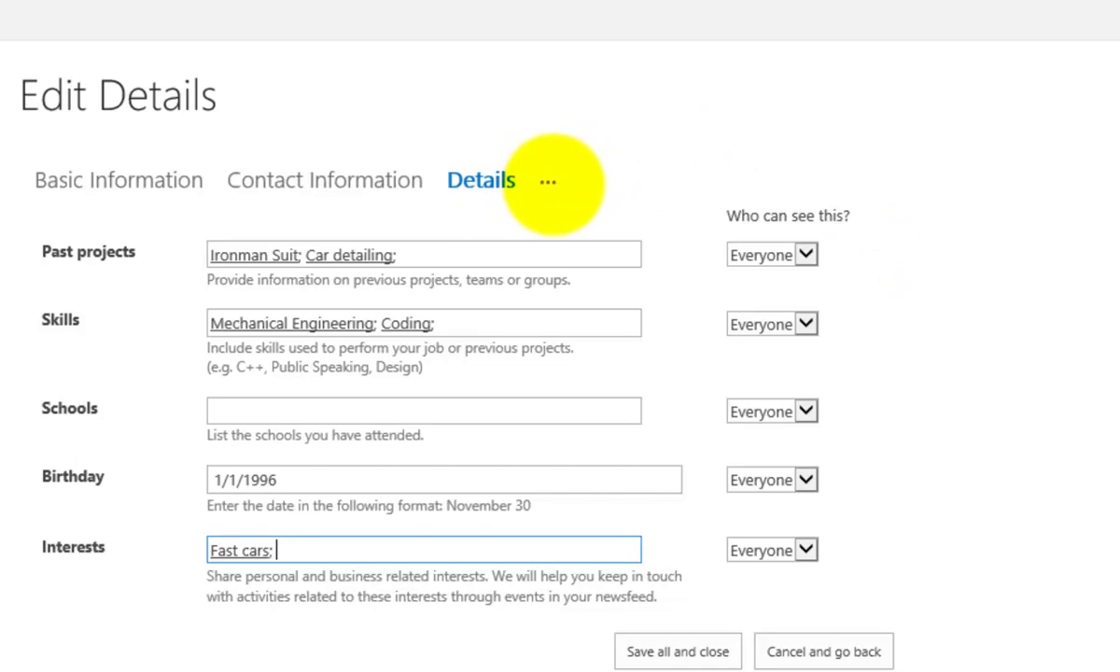
Open Newsfeed Settings and review the Followed #Tags and email notification options
click(549, 181)
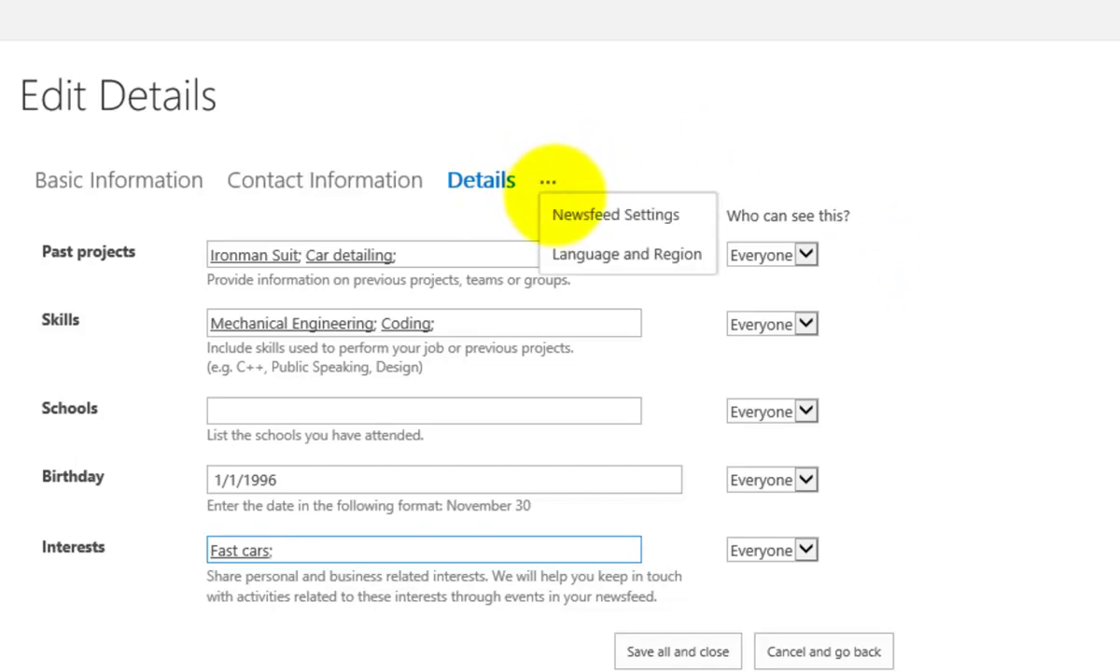
click(571, 215)
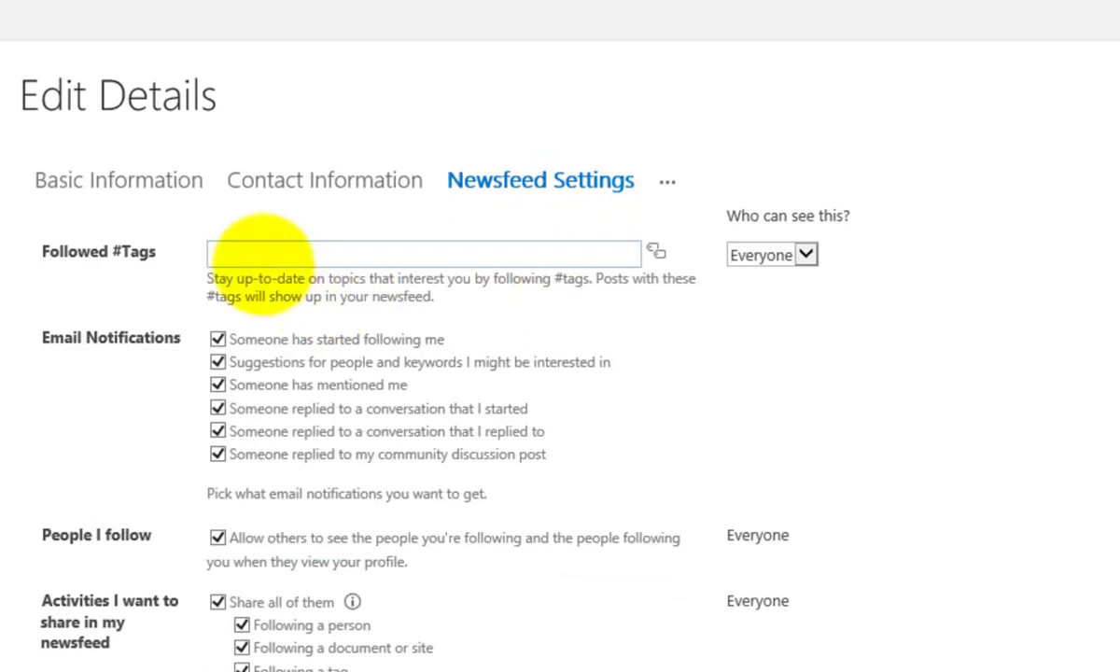
click(262, 255)
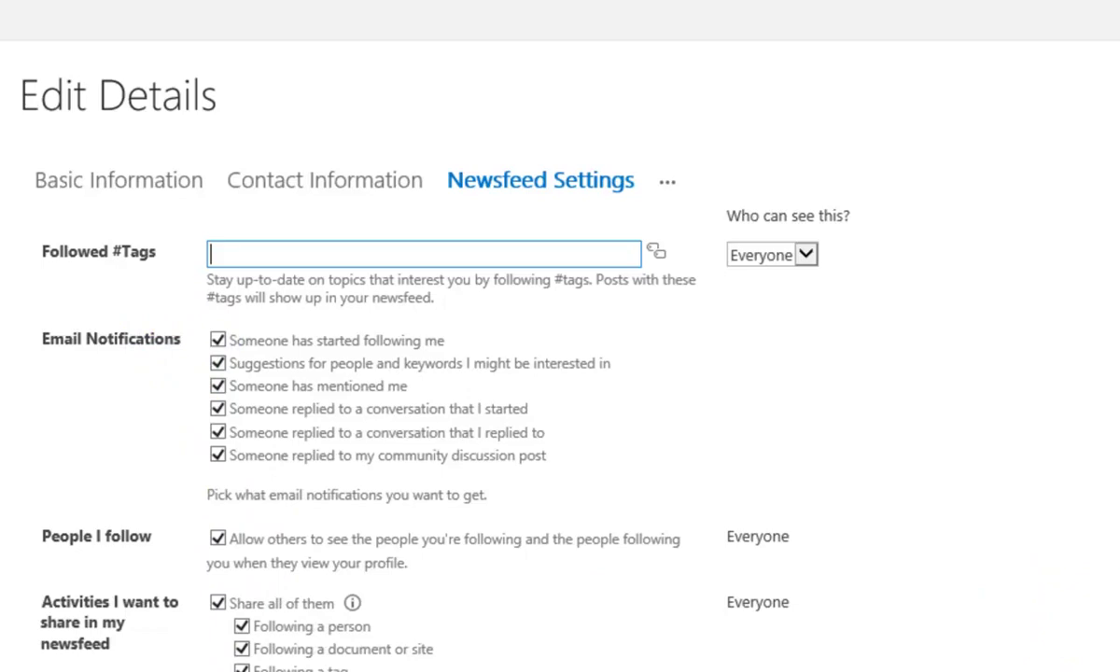
scroll(938, 504, down, 3)
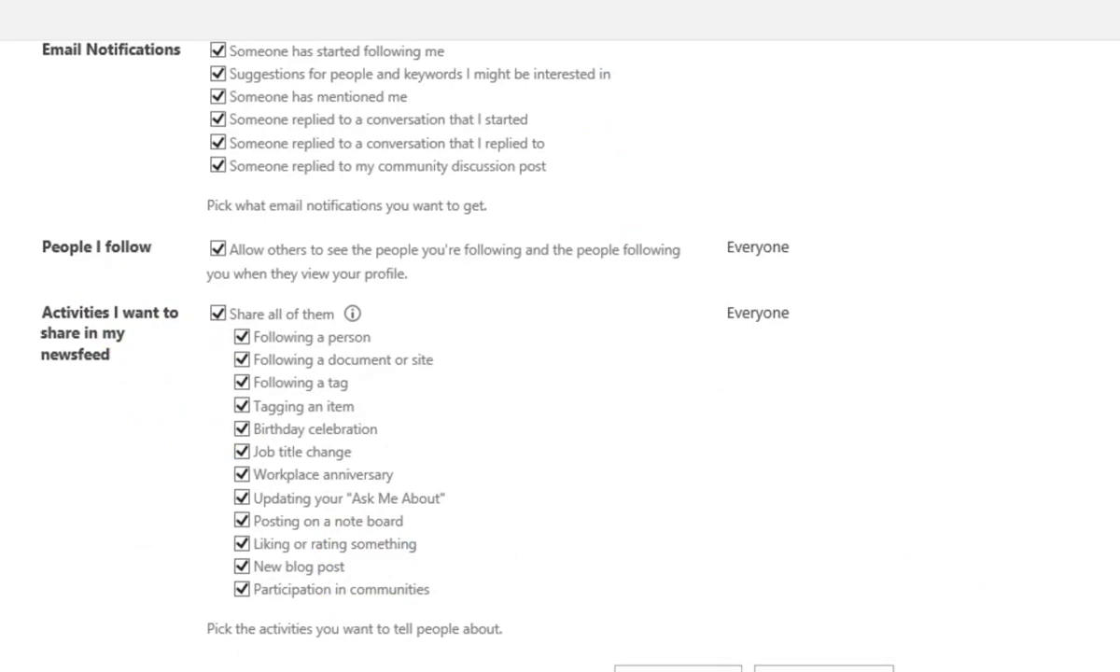
scroll(560, 373, up, 3)
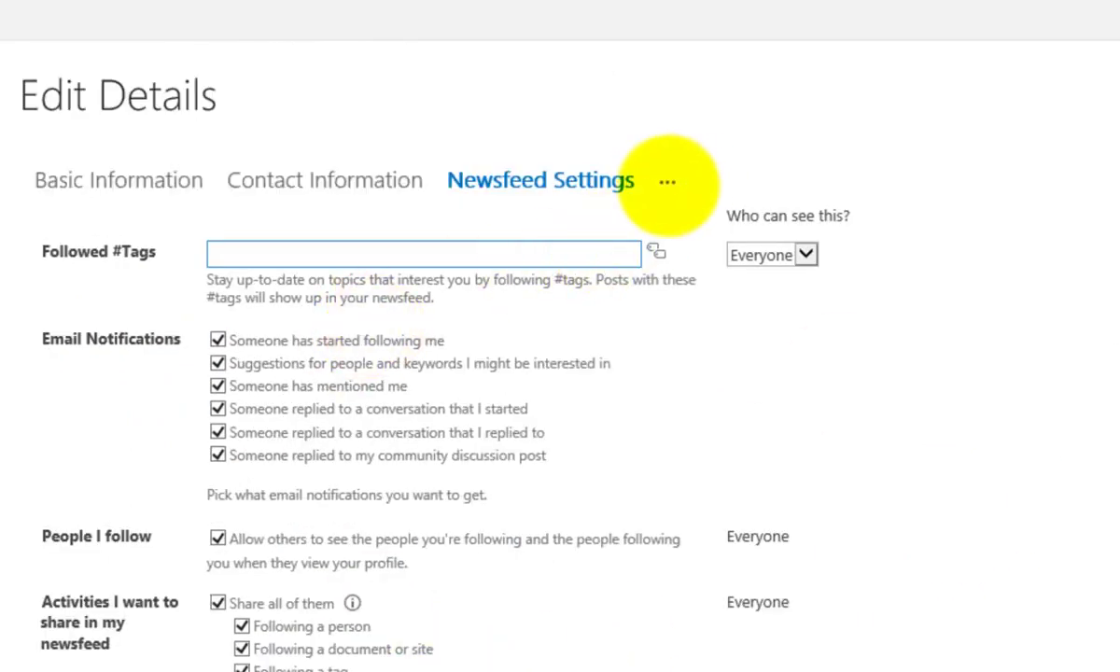
Open Language and Region and review the language, time zone and region options
click(667, 183)
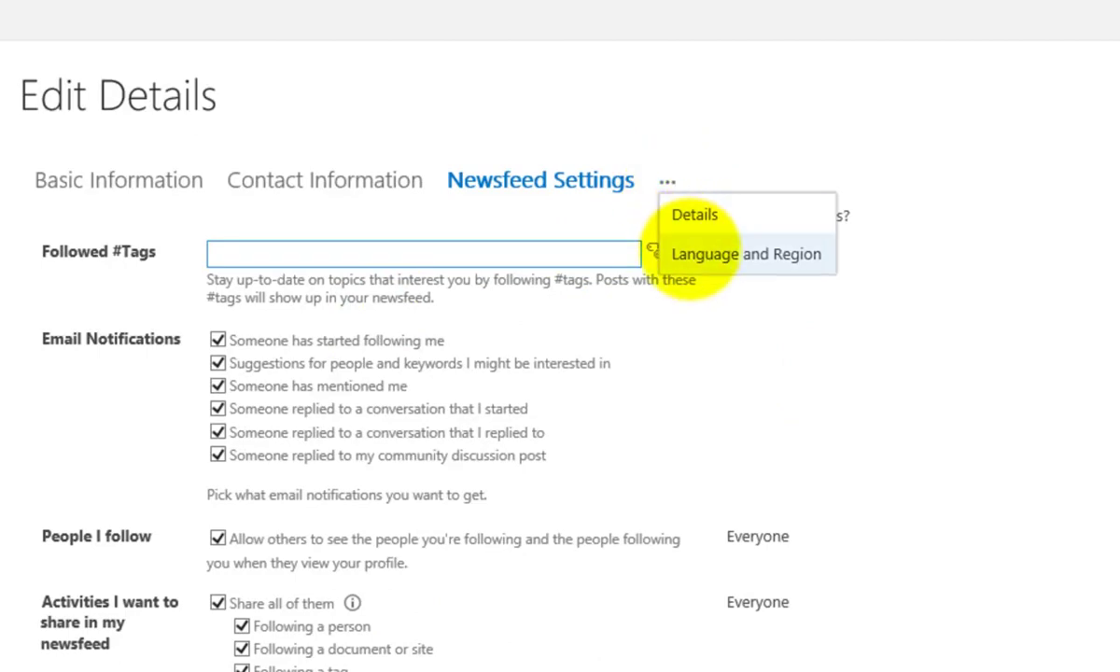
click(690, 250)
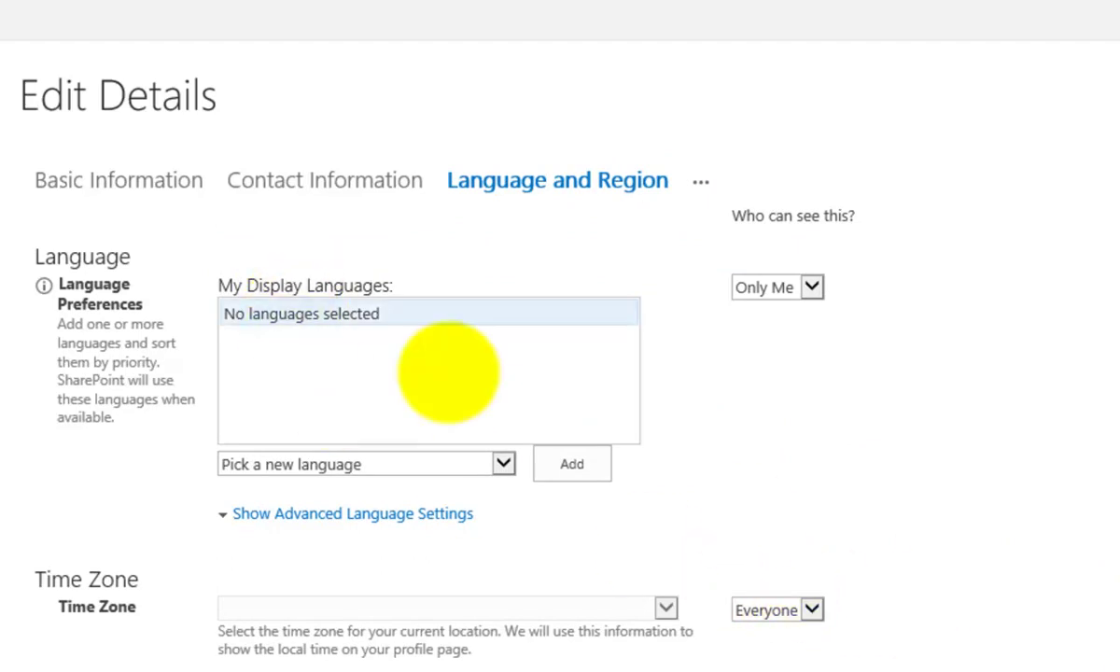
scroll(560, 373, down, 2)
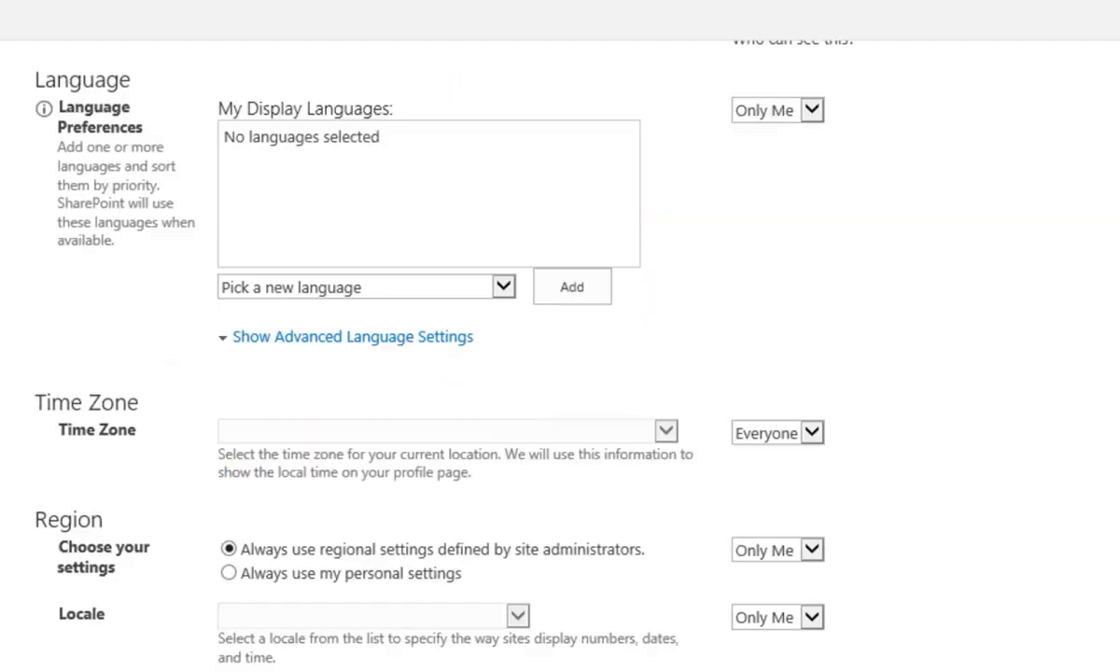
scroll(560, 373, down, 2)
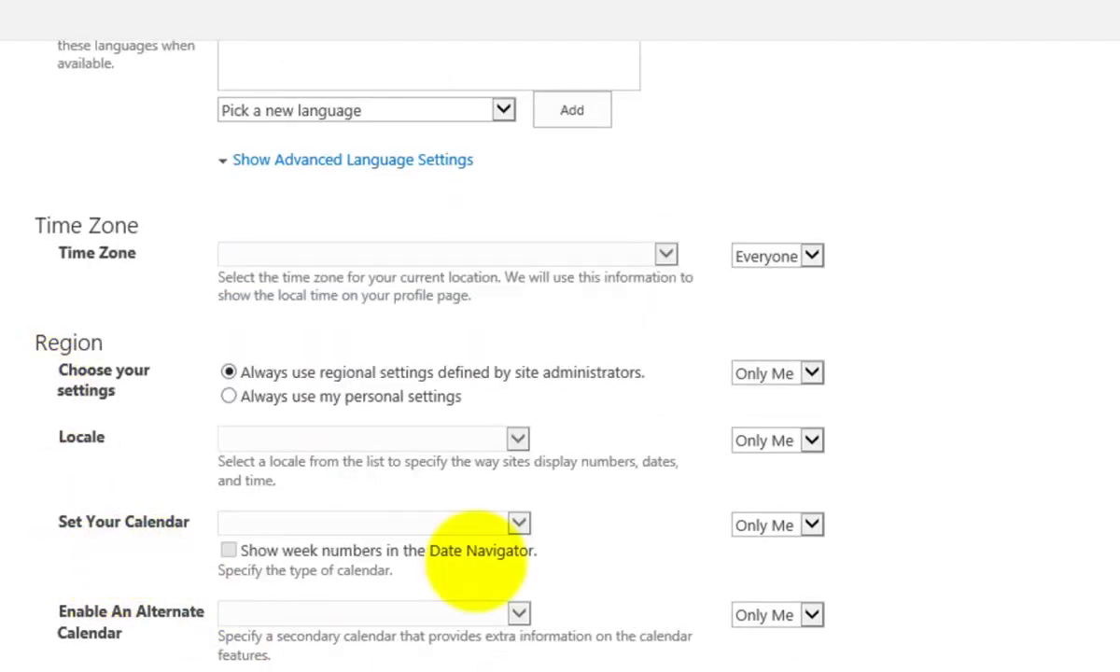
scroll(559, 373, up, 4)
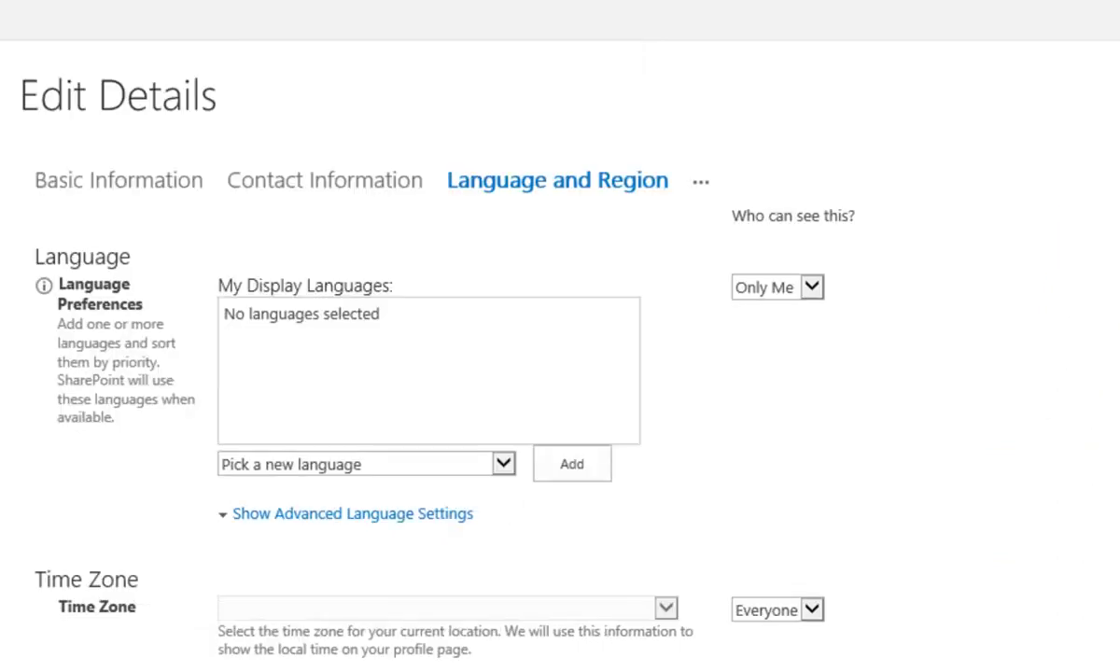
scroll(560, 373, down, 7)
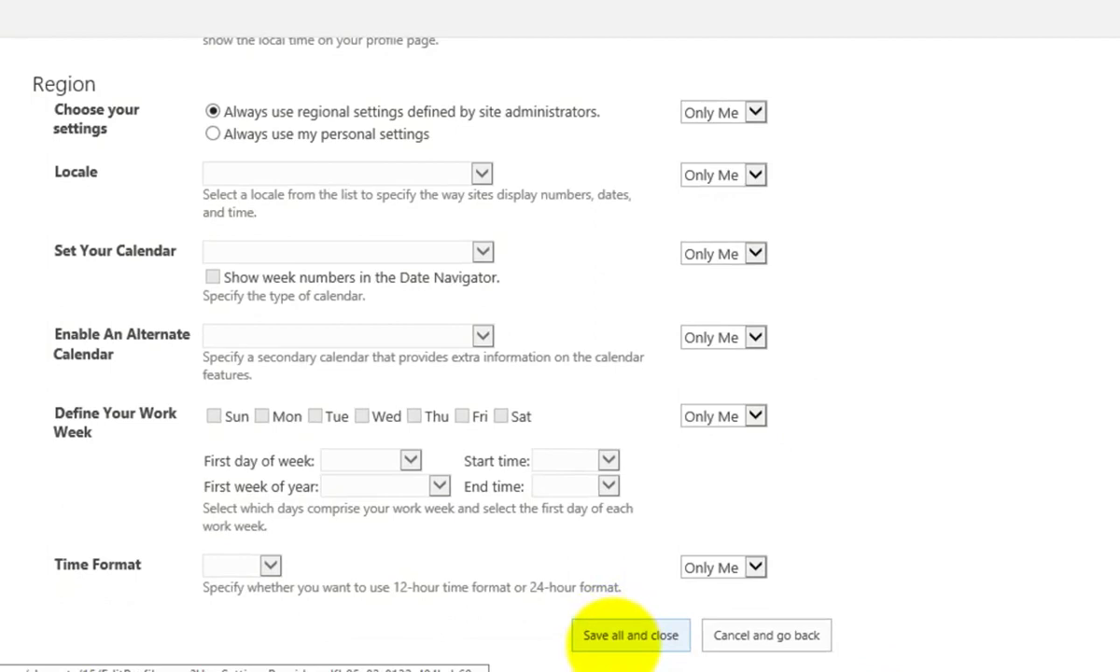
Save all profile edits, close the editor, and dismiss the Profile Changes confirmation
click(616, 635)
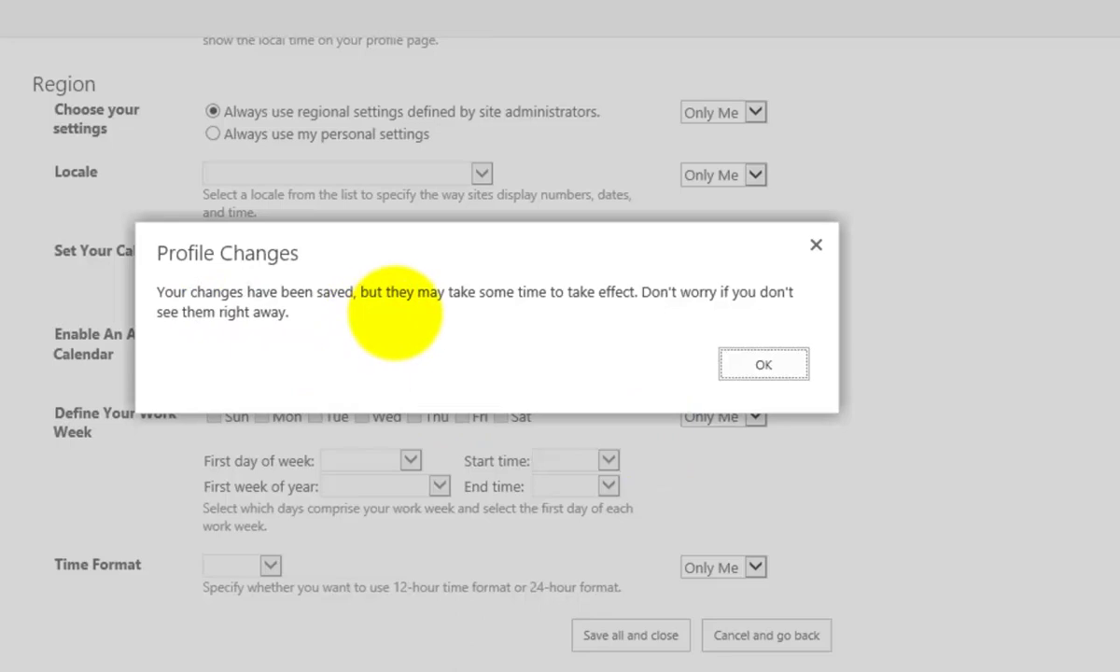
click(762, 364)
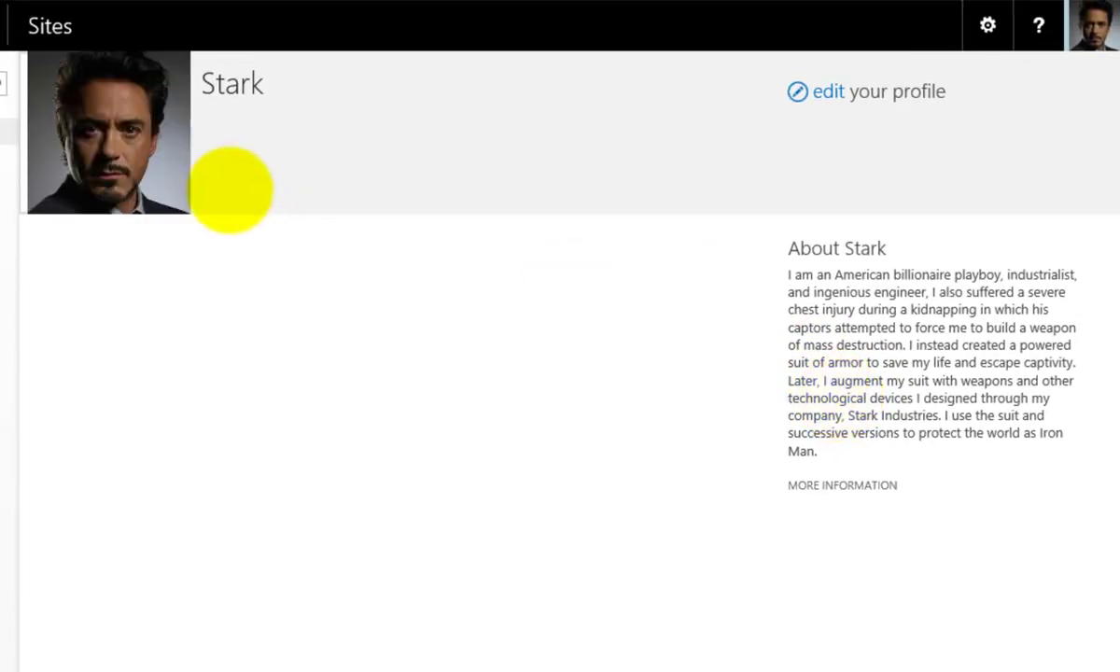
Expand MORE INFORMATION under About to show the profile's contact details
mouse_move(149, 154)
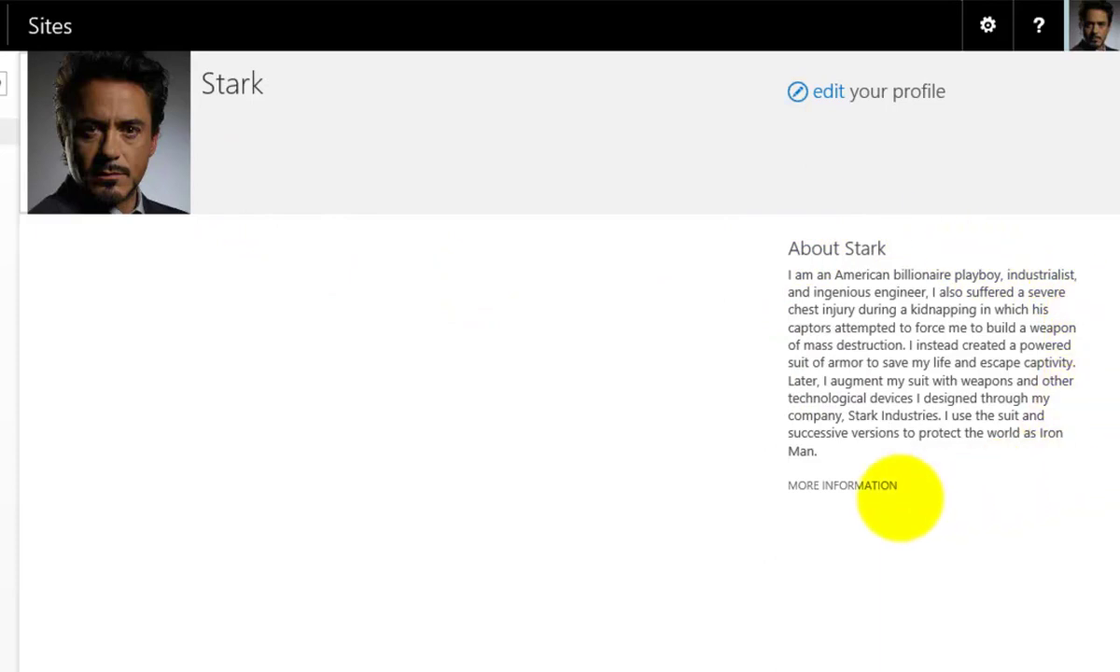
click(877, 485)
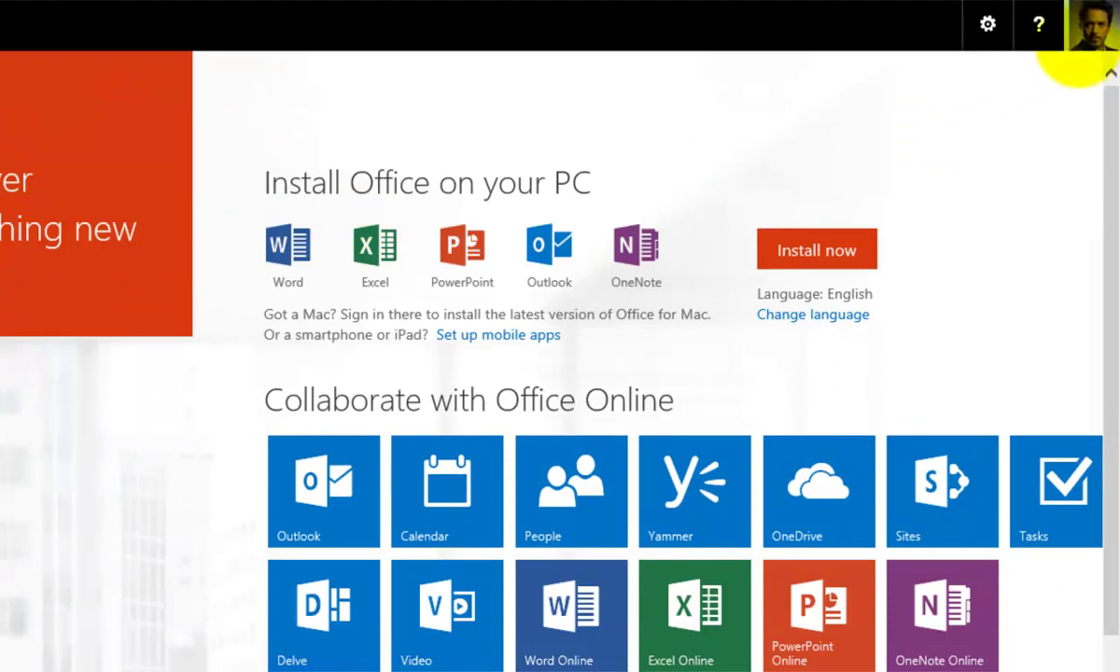
Go to the About me page from the avatar's account menu
click(1083, 40)
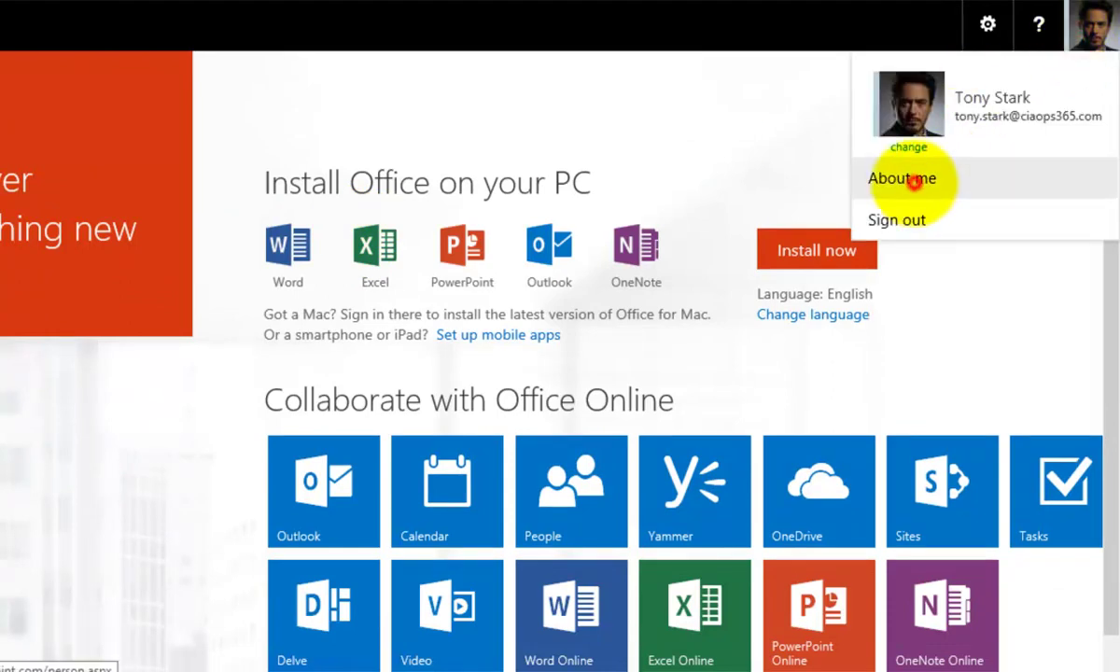
click(915, 180)
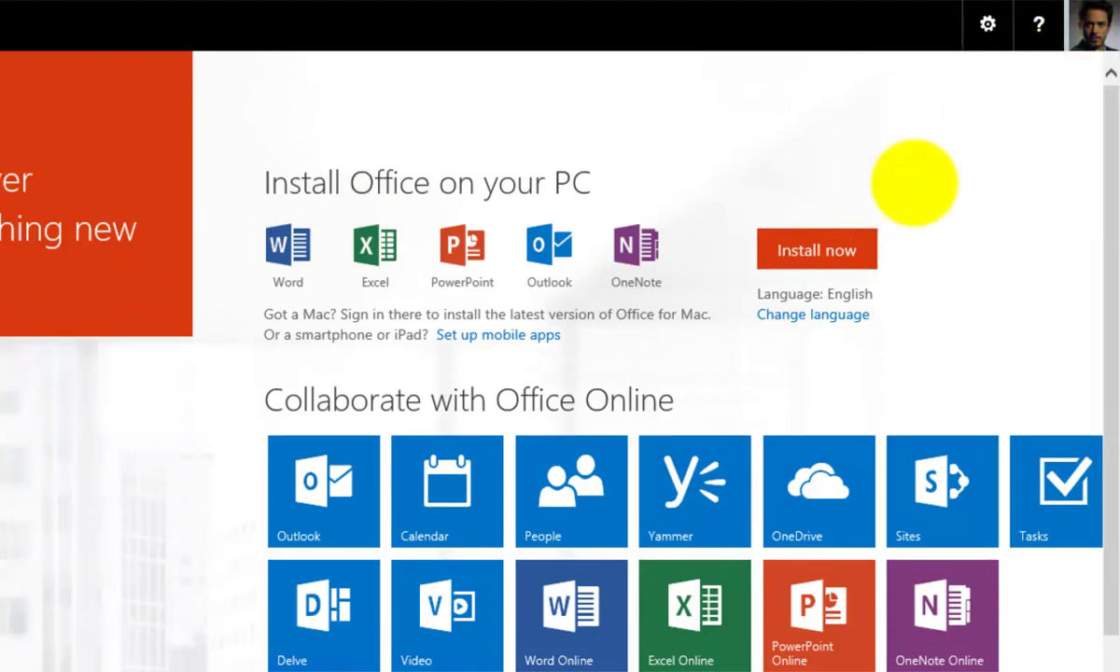